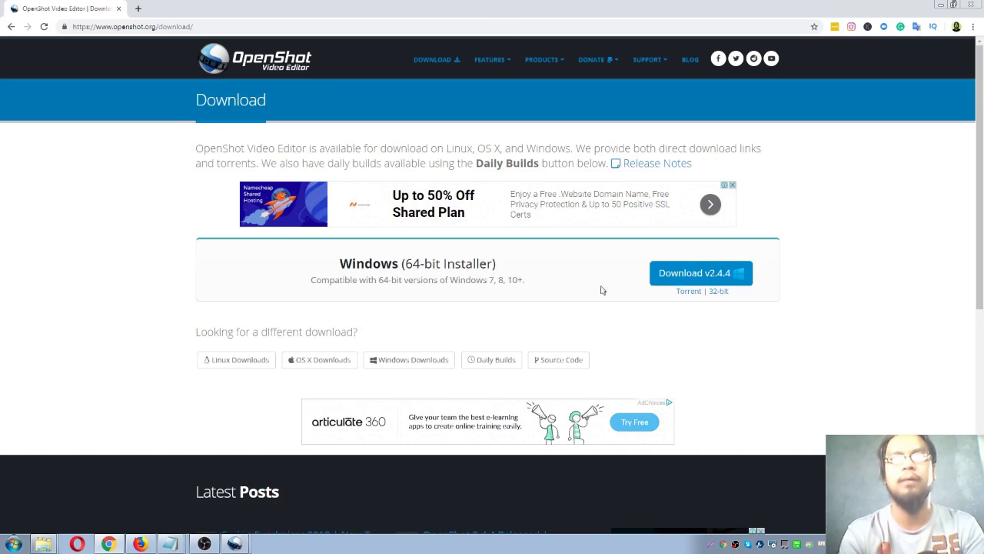
Step: Download the 64-bit Windows installer v2.4.4 and show the already downloaded copy in its folder
{"action": "left_click", "coordinate": [685, 276]}
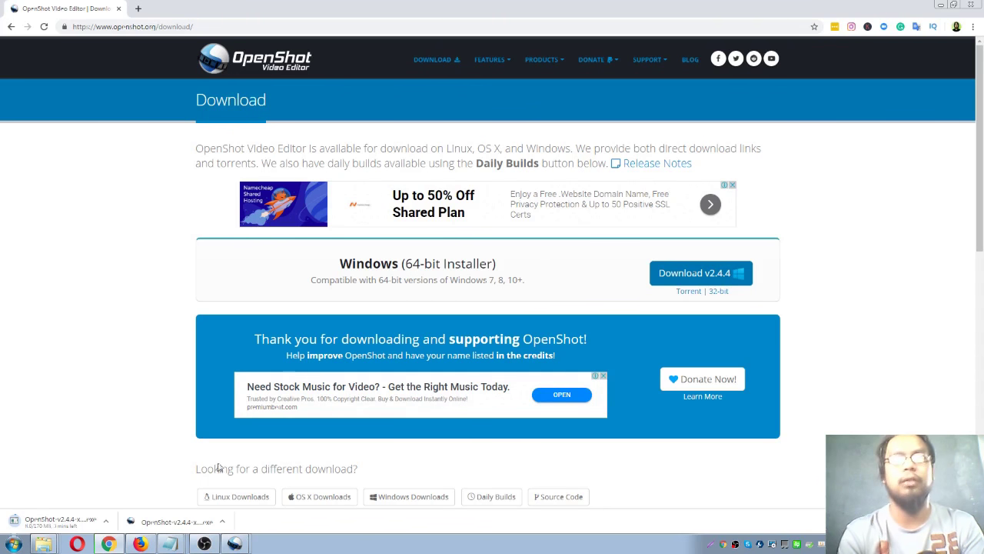
{"action": "left_click", "coordinate": [221, 521]}
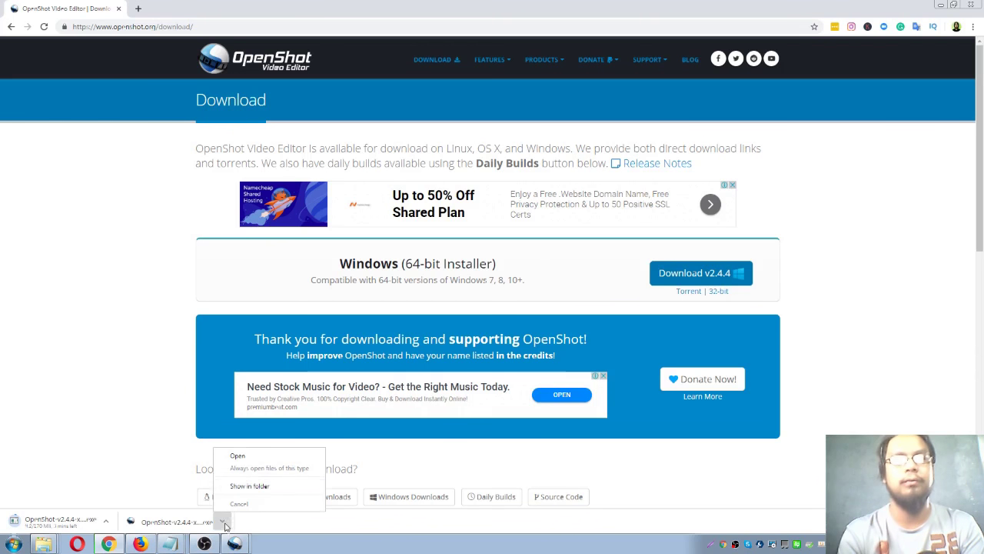
{"action": "left_click", "coordinate": [261, 488]}
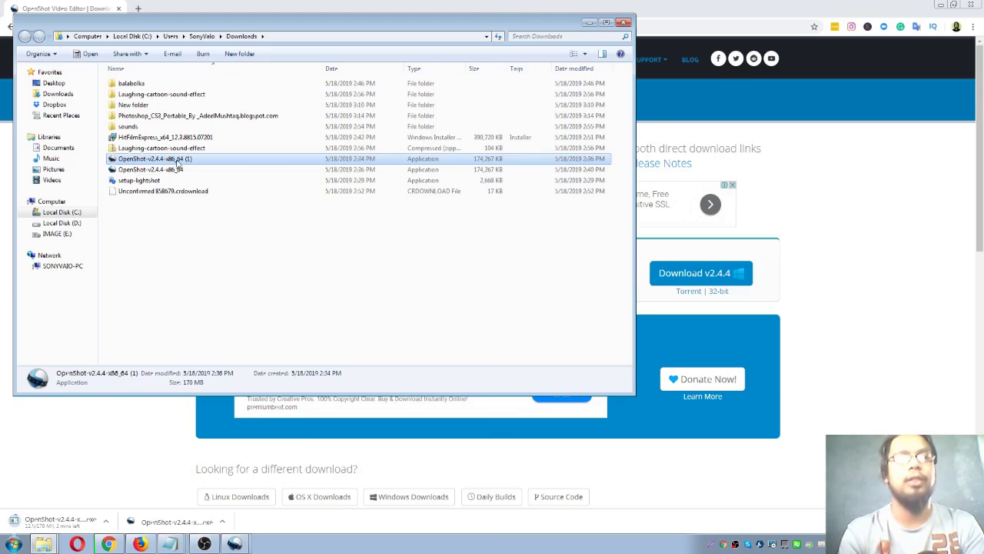
Step: Run the OpenShot-v2.4.4-x86_64 installer from the Downloads folder and allow it to start
{"action": "left_click", "coordinate": [172, 170]}
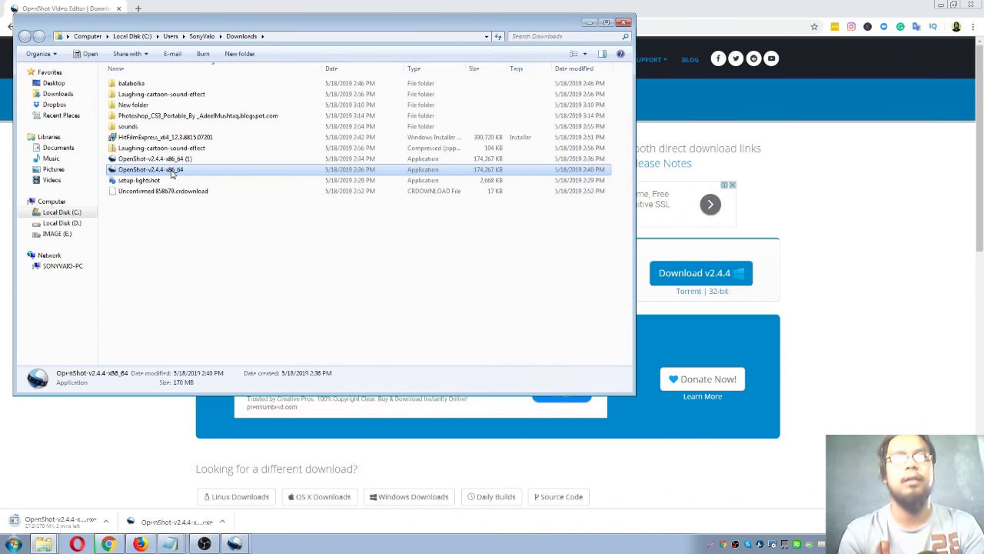
{"action": "double_click", "coordinate": [172, 170]}
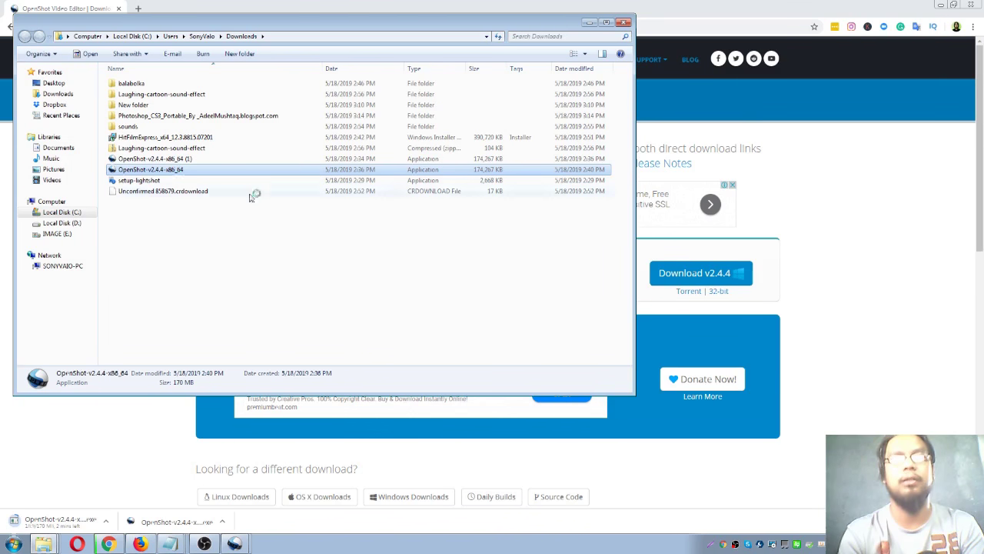
{"action": "left_click", "coordinate": [521, 282]}
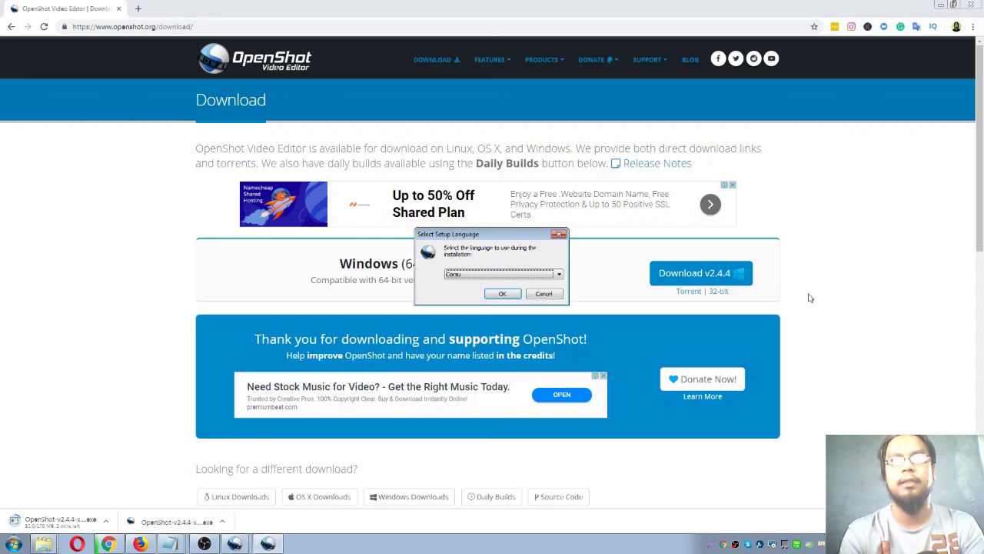
Step: Set the setup language to English and accept the license agreement
{"action": "left_click", "coordinate": [513, 274]}
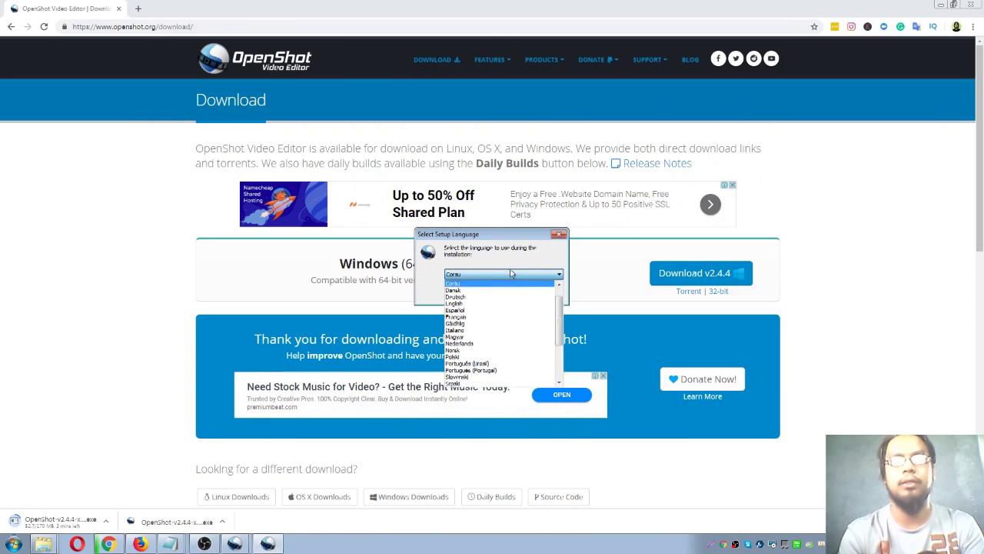
{"action": "left_click", "coordinate": [496, 304]}
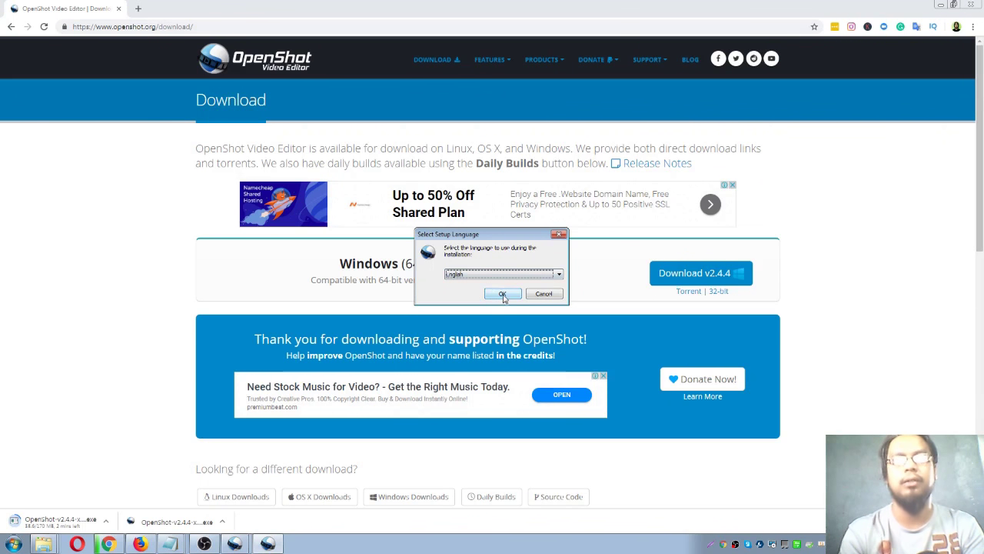
{"action": "left_click", "coordinate": [502, 294]}
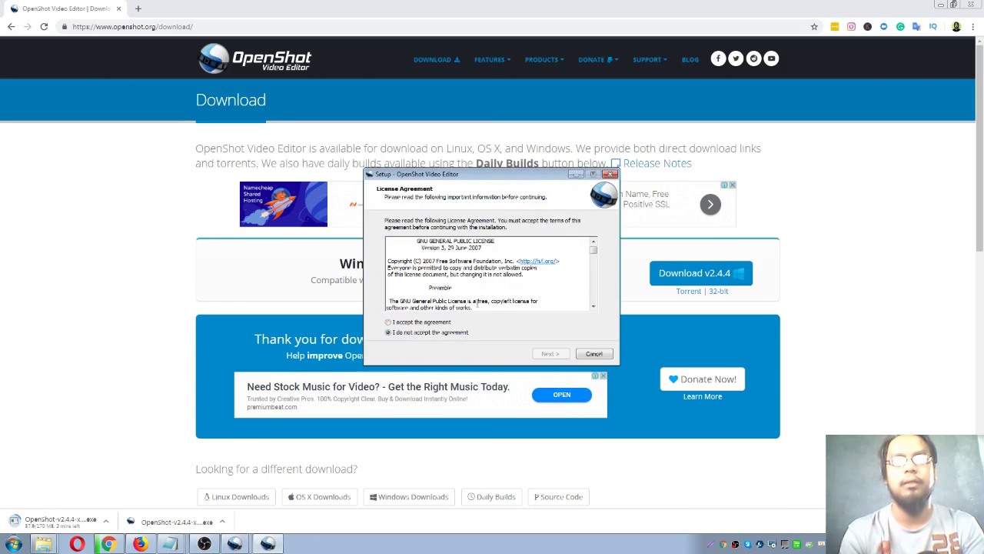
{"action": "left_click", "coordinate": [410, 323]}
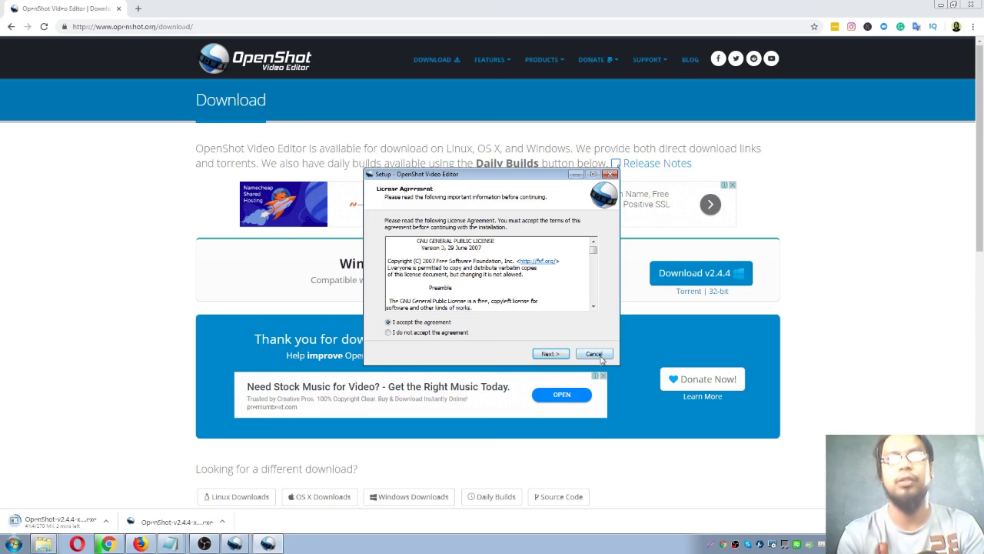
Step: Cancel the OpenShot setup and switch from the browser to the OpenShot Video Editor
{"action": "left_click", "coordinate": [593, 354]}
{"action": "left_click", "coordinate": [550, 320]}
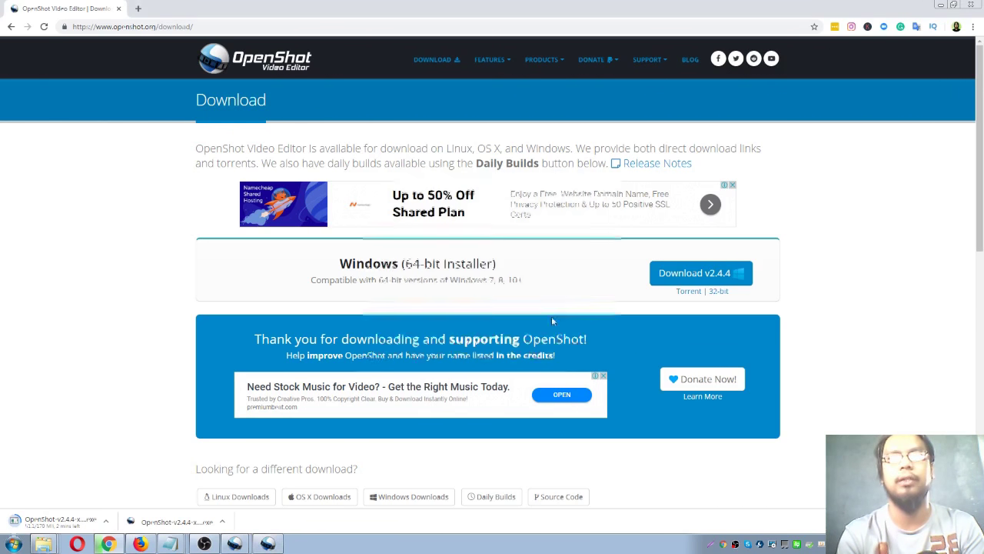
{"action": "left_click", "coordinate": [939, 5]}
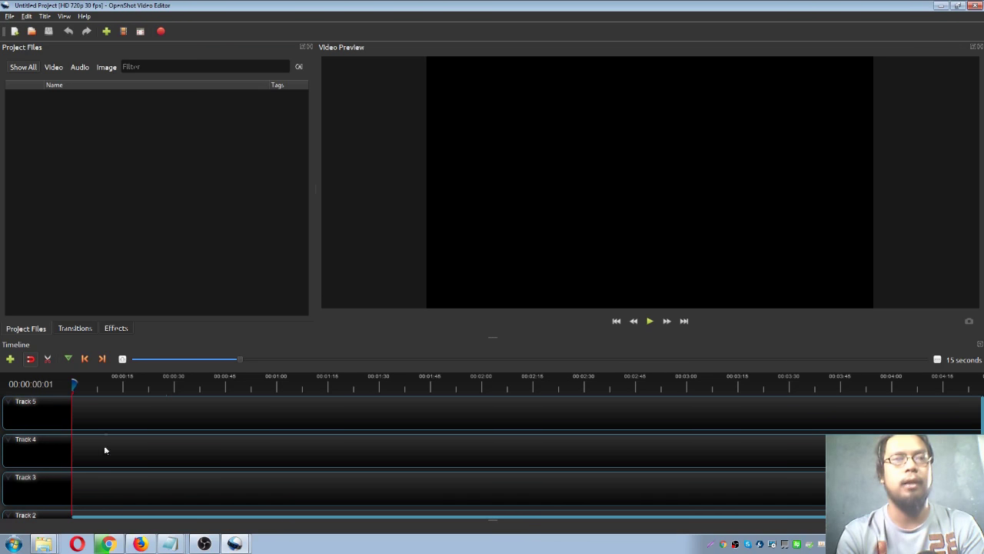
Step: Import the images "free video editing software" and "logo copy" from the Lazada YT > Thumbnail folder on drive E
{"action": "scroll", "coordinate": [109, 494], "scroll_direction": "down", "scroll_amount": 2}
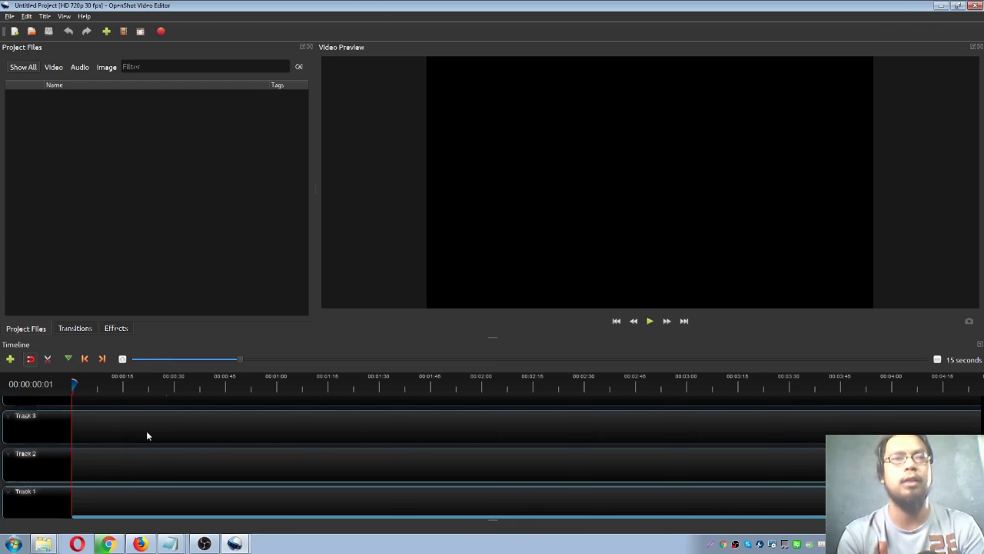
{"action": "scroll", "coordinate": [147, 436], "scroll_direction": "up", "scroll_amount": 2}
{"action": "left_click", "coordinate": [106, 31]}
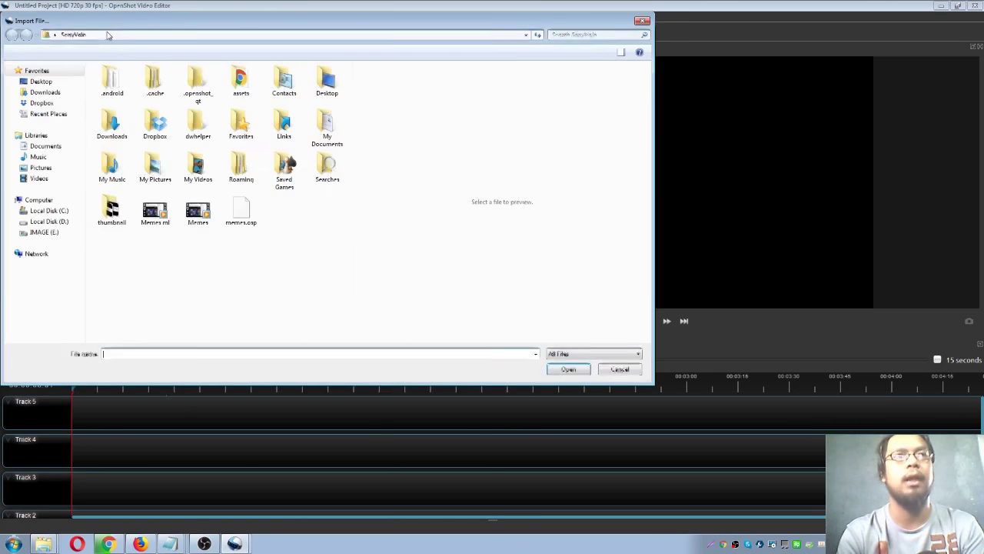
{"action": "left_click", "coordinate": [44, 232]}
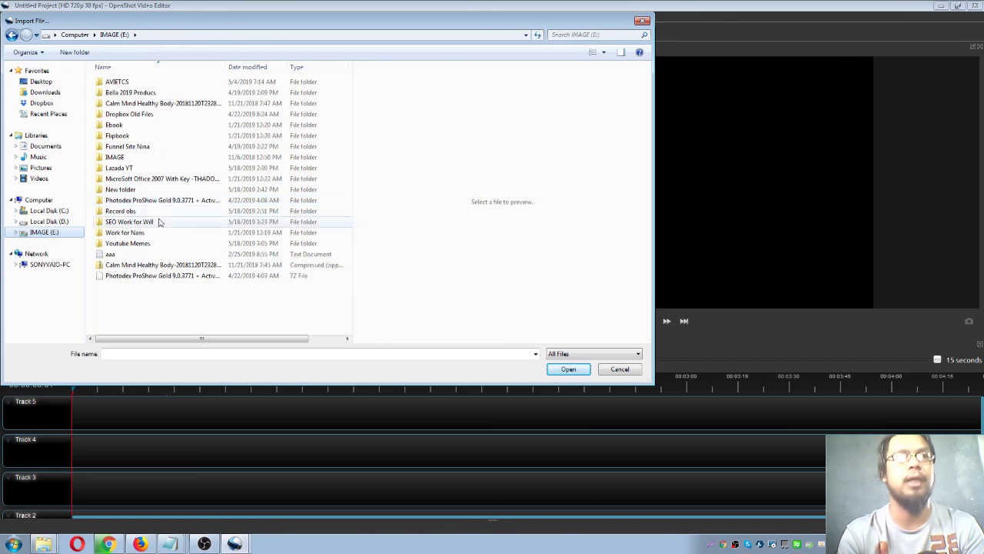
{"action": "left_click", "coordinate": [161, 168]}
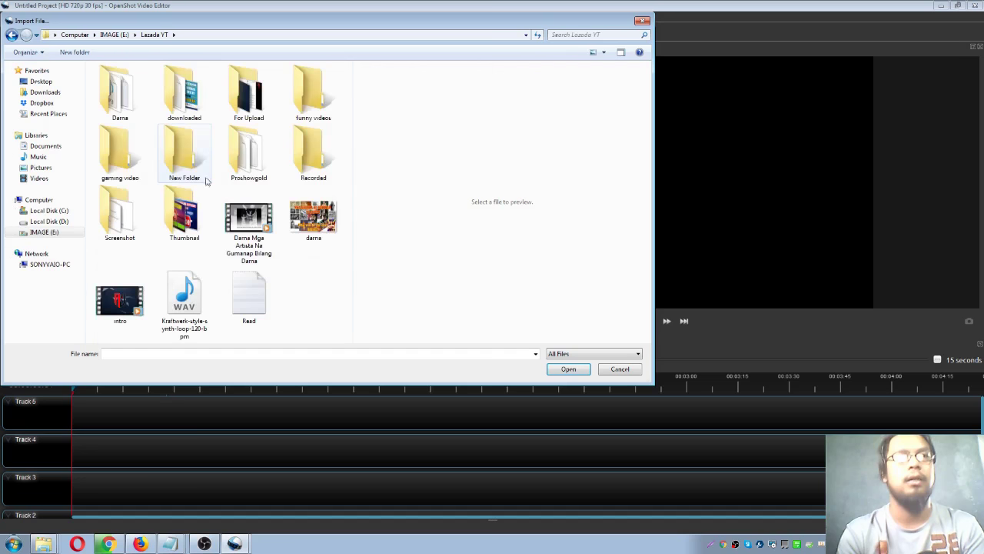
{"action": "double_click", "coordinate": [184, 217]}
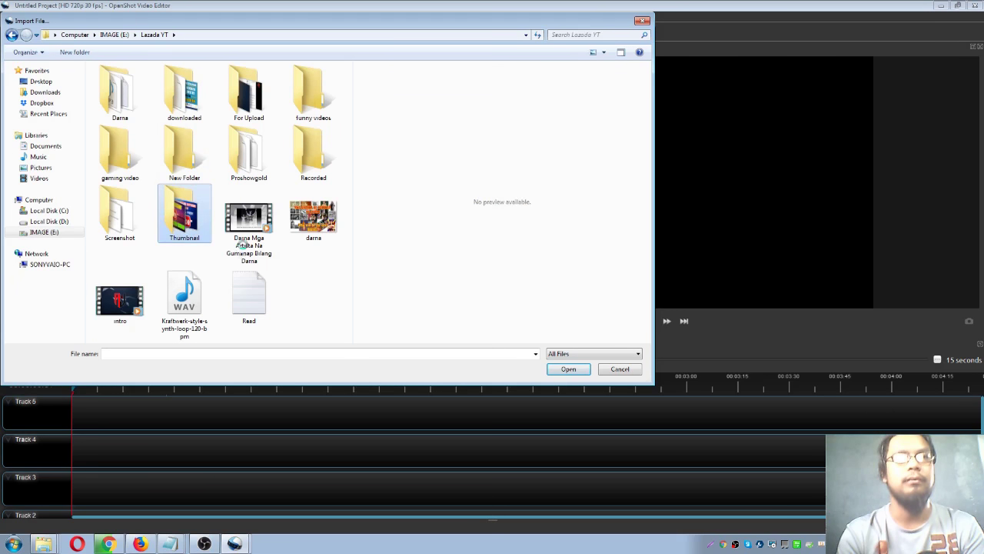
{"action": "left_click", "coordinate": [309, 93]}
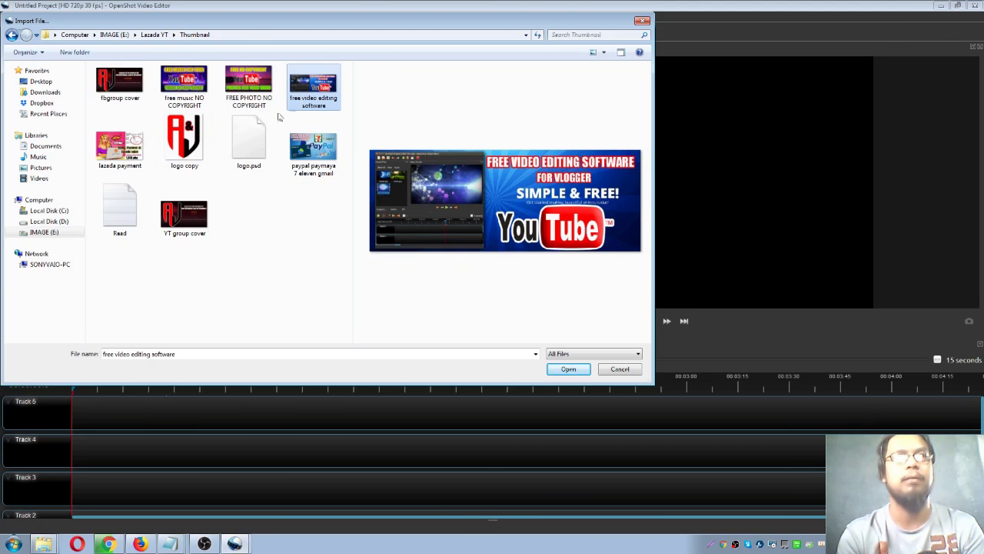
{"action": "left_click", "coordinate": [179, 153], "text": "ctrl"}
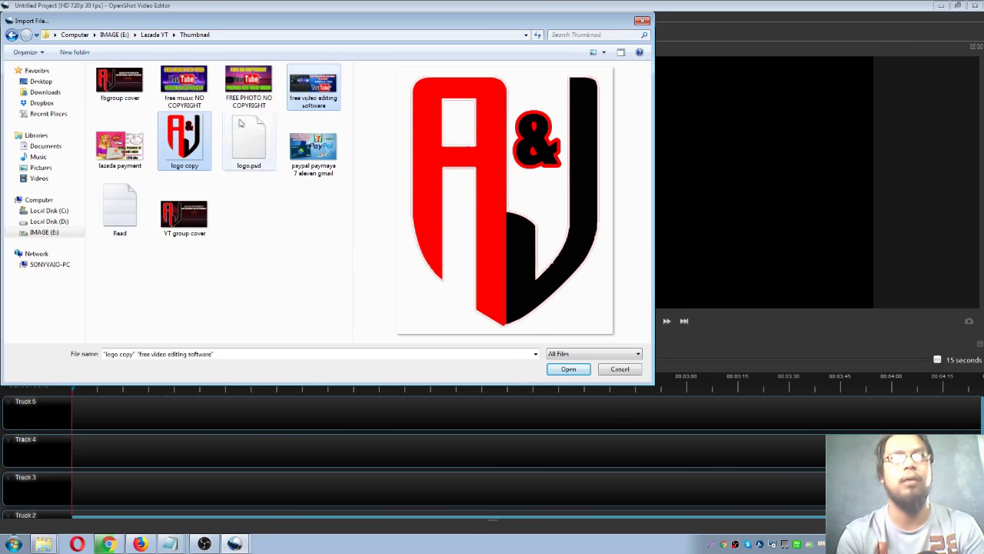
{"action": "left_click", "coordinate": [569, 370]}
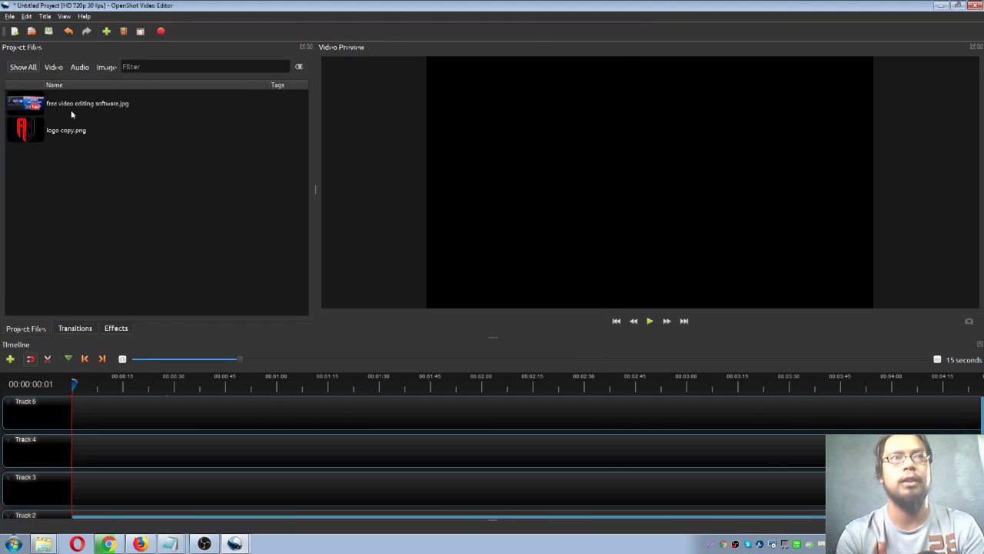
Step: Place logo copy.png at the start of Track 5 and scrub through the clip to preview it
{"action": "left_click", "coordinate": [73, 114]}
{"action": "left_click", "coordinate": [71, 135]}
{"action": "left_click", "coordinate": [33, 108]}
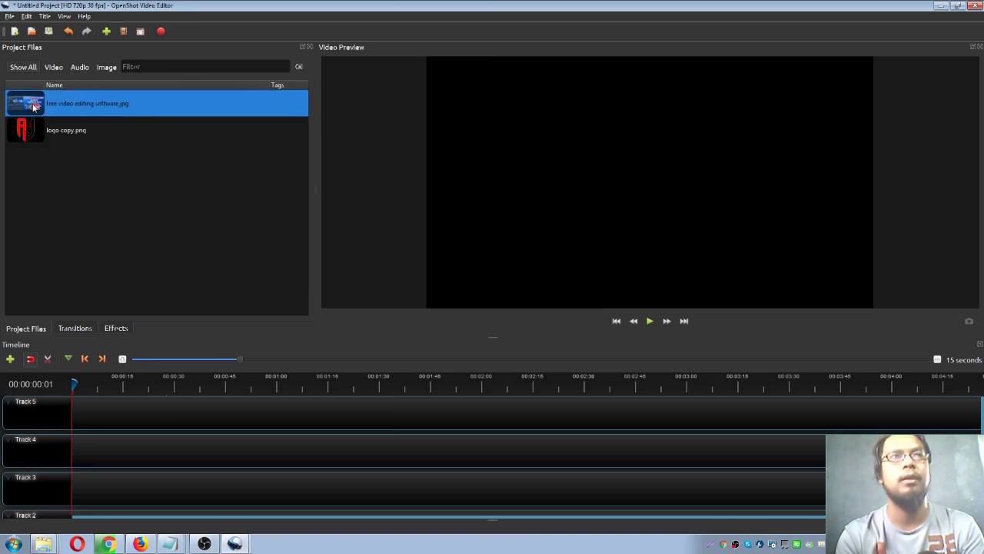
{"action": "left_click", "coordinate": [112, 244]}
{"action": "left_click", "coordinate": [51, 136]}
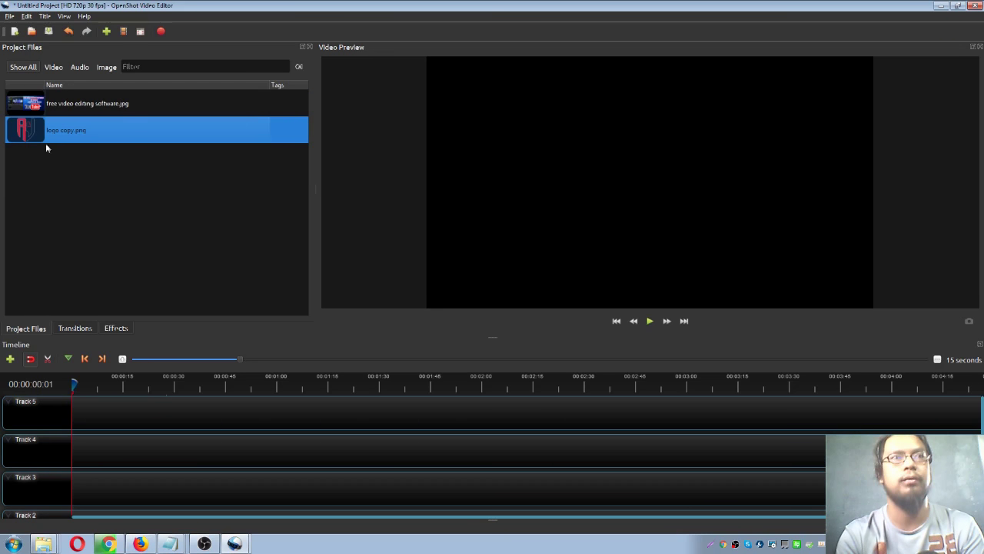
{"action": "left_click_drag", "start_coordinate": [42, 134], "coordinate": [71, 419]}
{"action": "left_click_drag", "start_coordinate": [74, 383], "coordinate": [92, 384]}
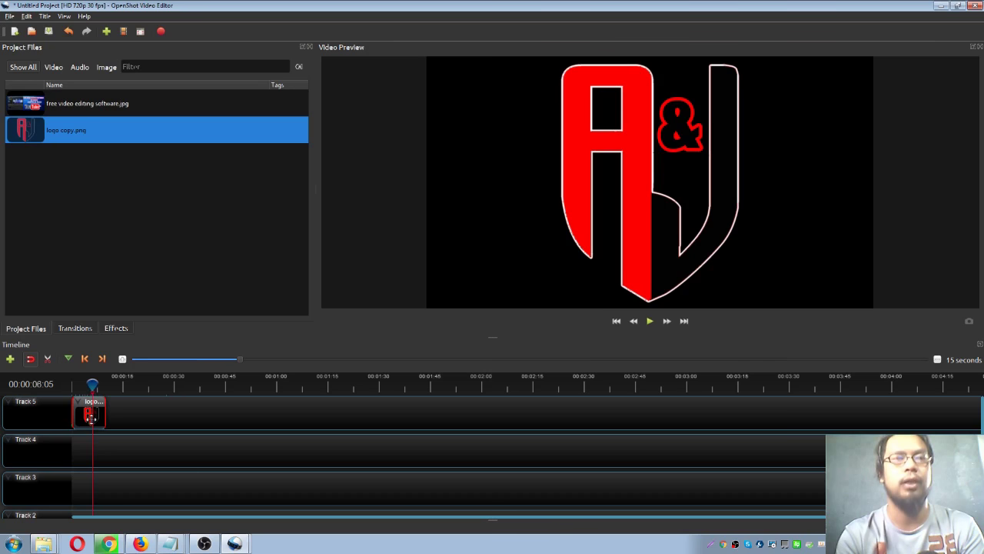
{"action": "left_click", "coordinate": [95, 384]}
{"action": "left_click_drag", "start_coordinate": [98, 386], "coordinate": [99, 385]}
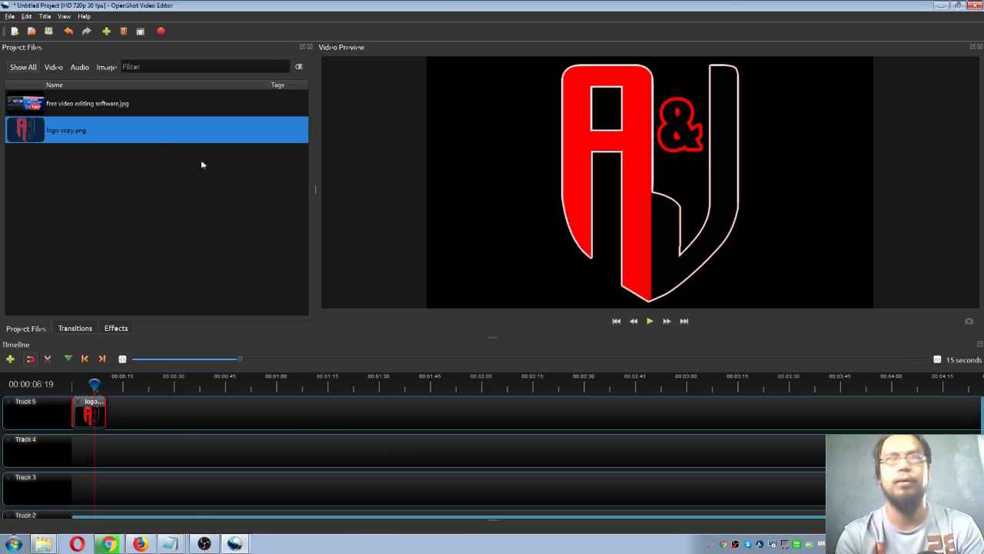
Step: Place free video editing software.jpg on Track 5 after the logo, starting at about 12 seconds, and preview it
{"action": "left_click_drag", "start_coordinate": [81, 108], "coordinate": [131, 416]}
{"action": "left_click_drag", "start_coordinate": [93, 384], "coordinate": [123, 382]}
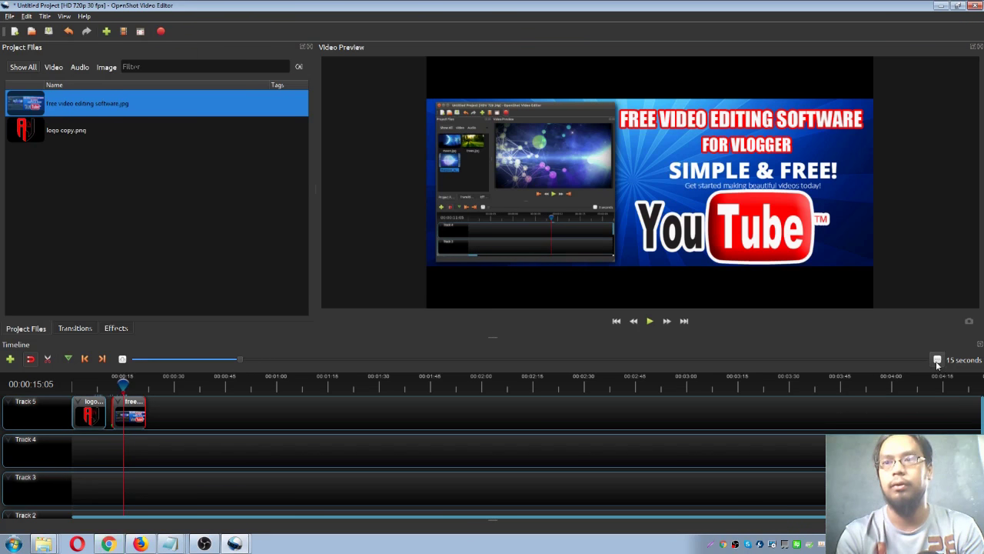
Step: Set the timeline scale to 5 seconds
{"action": "scroll", "coordinate": [937, 365], "scroll_direction": "down", "scroll_amount": 1}
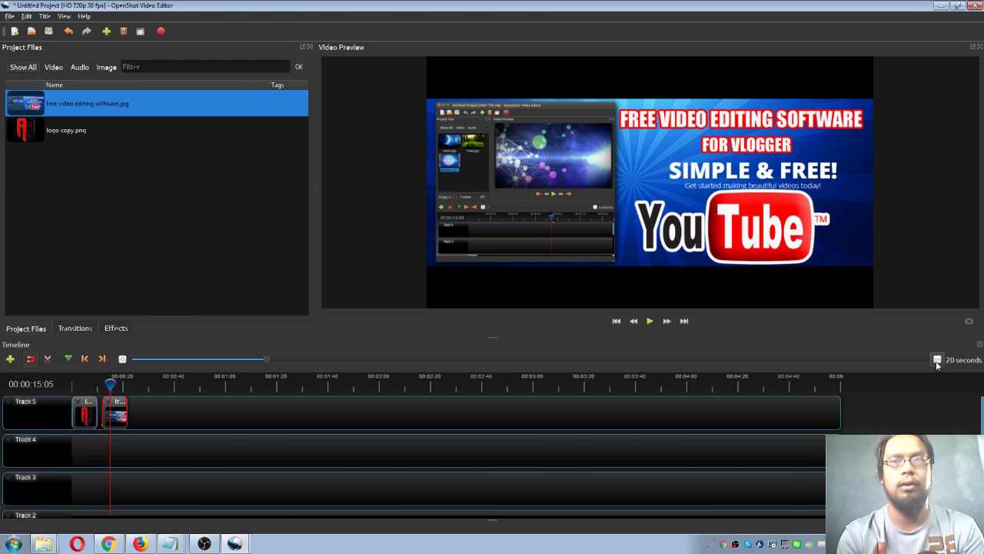
{"action": "left_click", "coordinate": [123, 359]}
{"action": "left_click", "coordinate": [123, 359]}
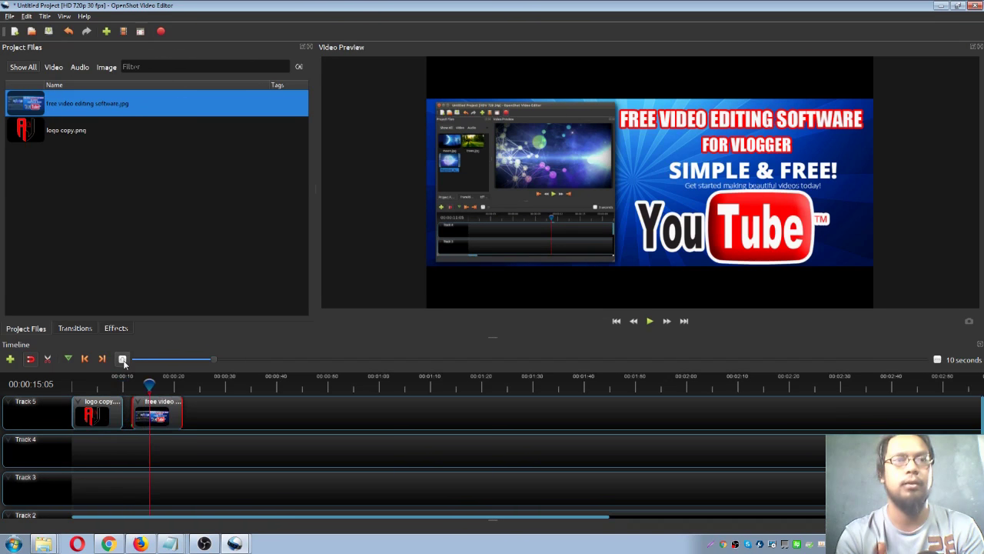
{"action": "left_click", "coordinate": [123, 359]}
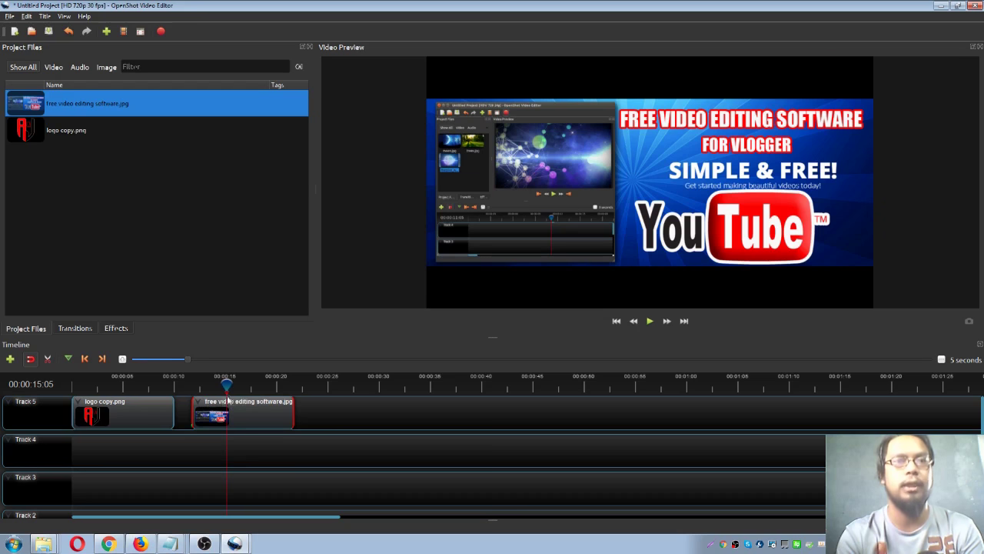
Step: Move the free video editing software.jpg clip to start at about 15 seconds and extend its end to about 25 seconds
{"action": "left_click_drag", "start_coordinate": [226, 382], "coordinate": [199, 383]}
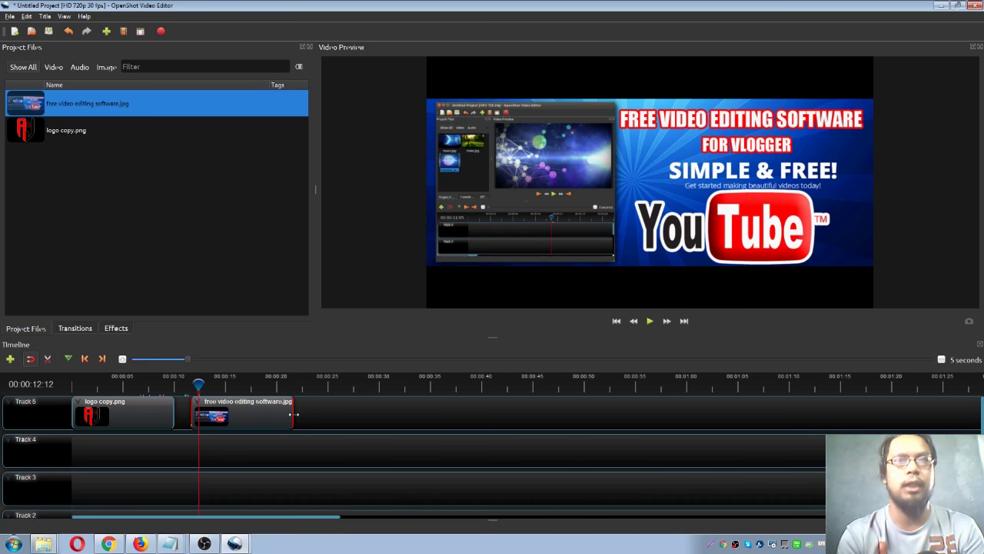
{"action": "left_click_drag", "start_coordinate": [249, 413], "coordinate": [277, 417]}
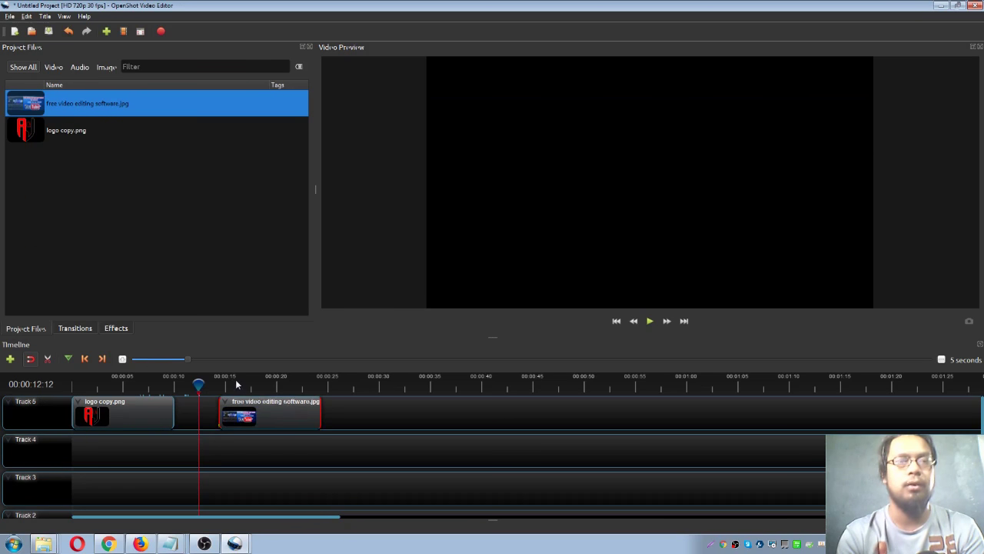
{"action": "left_click_drag", "start_coordinate": [235, 412], "coordinate": [239, 413]}
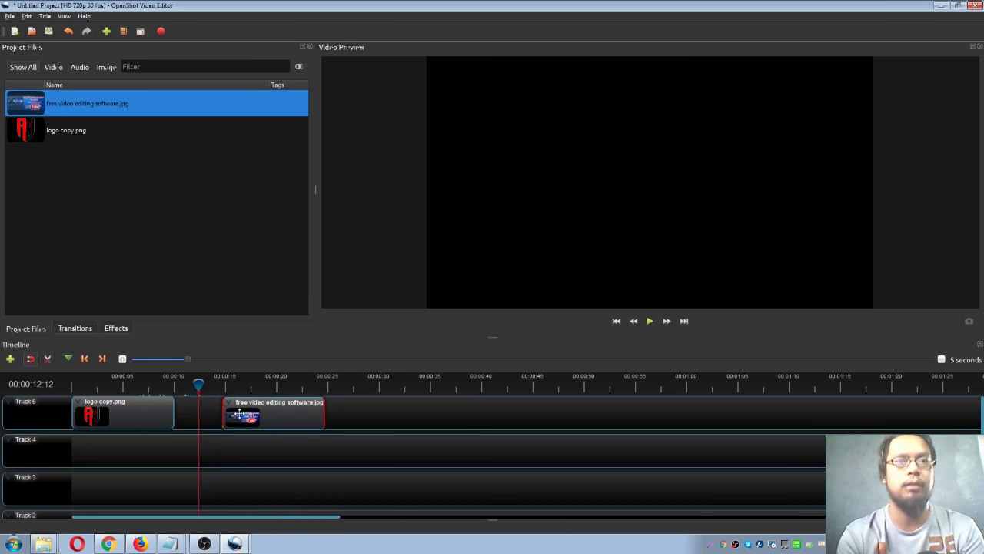
{"action": "left_click_drag", "start_coordinate": [326, 403], "coordinate": [330, 403]}
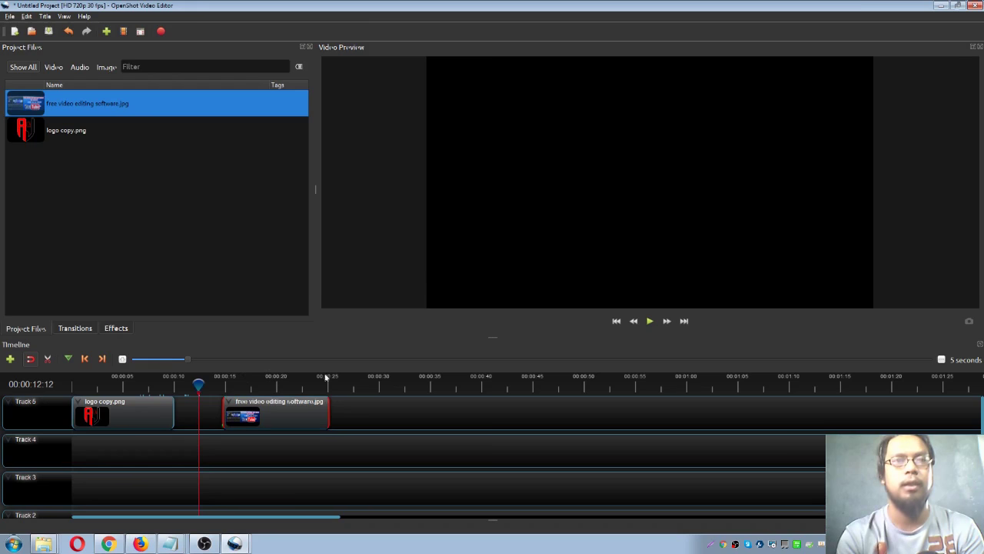
Step: Scrub through the free video editing software.jpg clip and trim its end to about the 20-second mark
{"action": "left_click", "coordinate": [220, 381]}
{"action": "left_click_drag", "start_coordinate": [236, 384], "coordinate": [300, 384]}
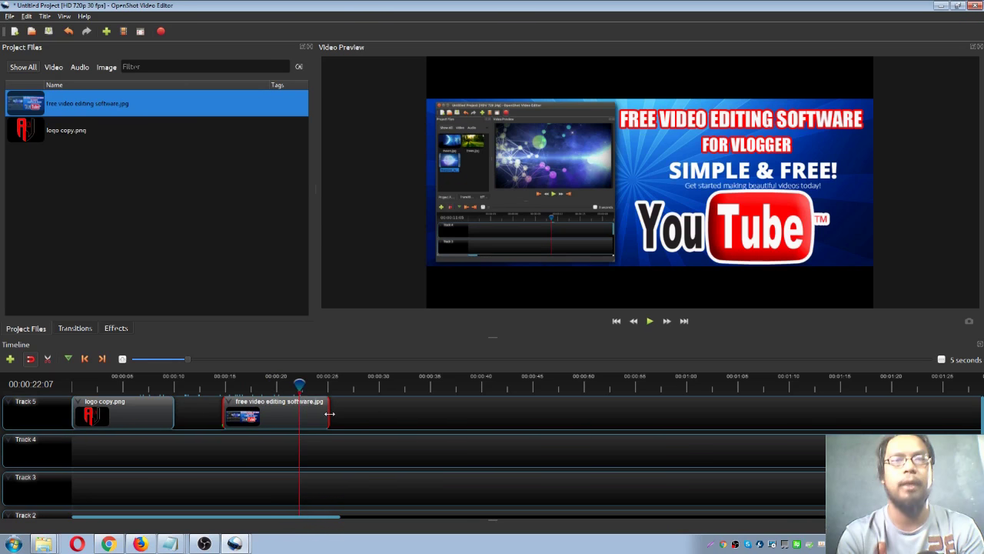
{"action": "left_click_drag", "start_coordinate": [329, 414], "coordinate": [282, 414]}
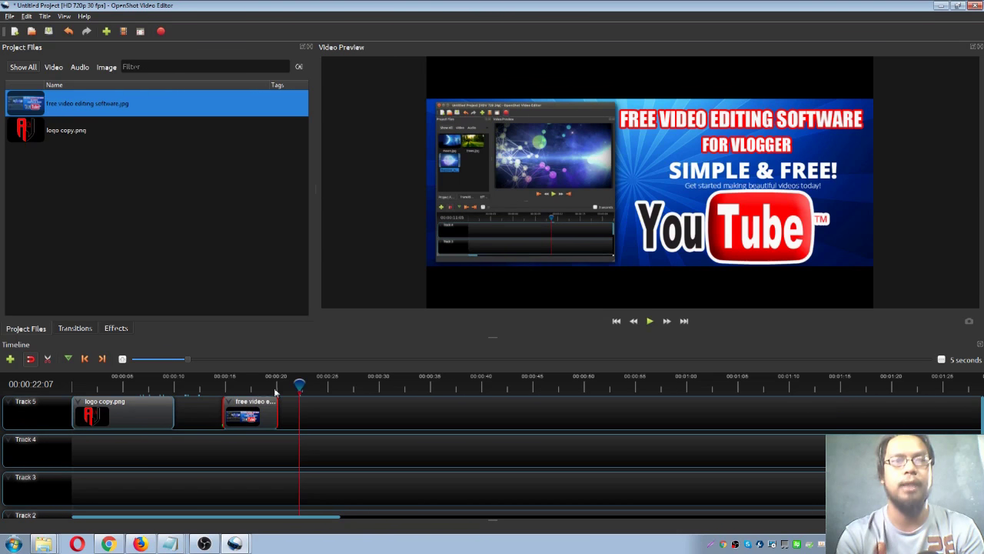
Step: Move the free video editing software.jpg clip to start at about 12 seconds and trim the logo clip to end at about 5 seconds
{"action": "left_click_drag", "start_coordinate": [250, 413], "coordinate": [124, 412]}
{"action": "left_click", "coordinate": [157, 419]}
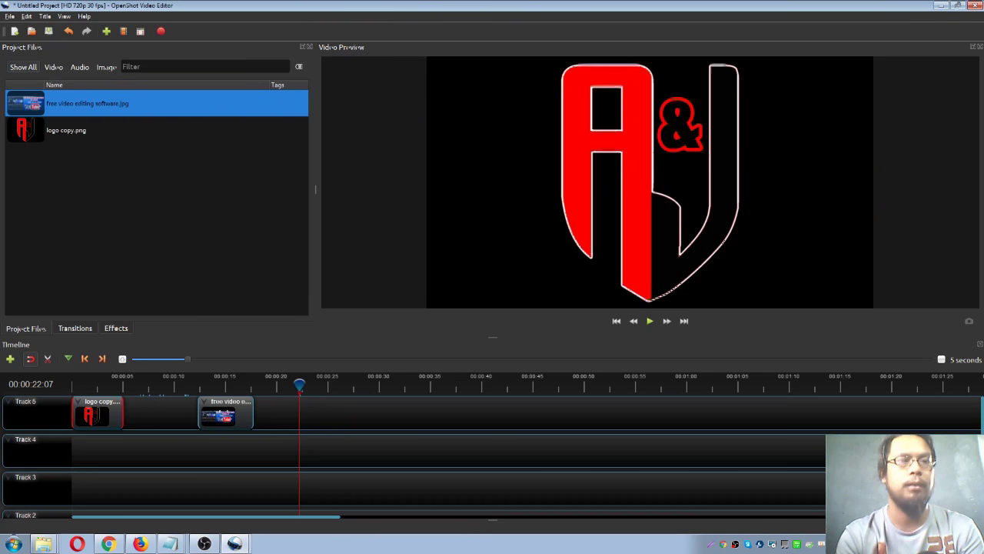
Step: Move the free video editing software.jpg clip to start at about 6 seconds and scrub across the gap after the logo clip
{"action": "left_click_drag", "start_coordinate": [221, 413], "coordinate": [162, 413]}
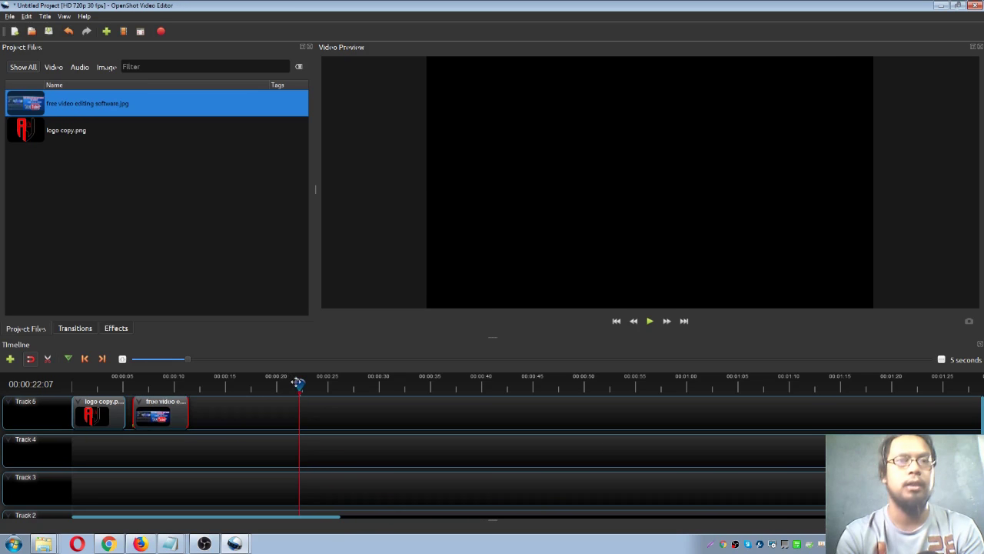
{"action": "left_click_drag", "start_coordinate": [295, 382], "coordinate": [128, 382]}
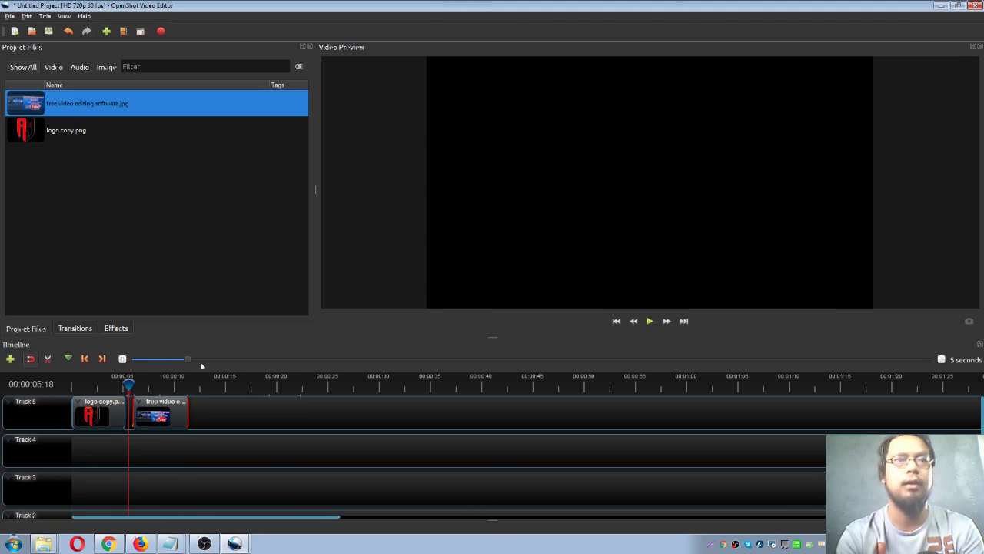
{"action": "left_click_drag", "start_coordinate": [128, 382], "coordinate": [115, 383]}
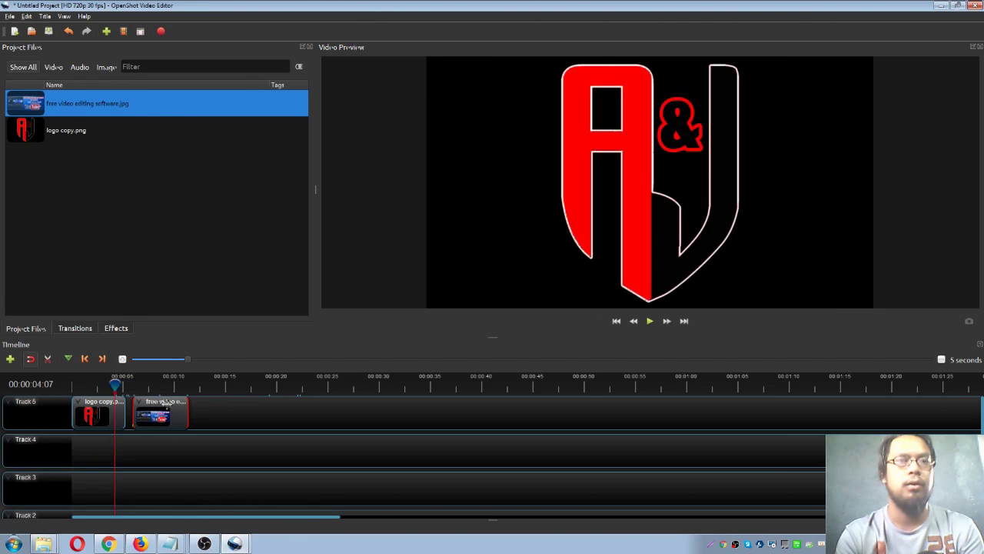
{"action": "left_click_drag", "start_coordinate": [160, 410], "coordinate": [156, 409]}
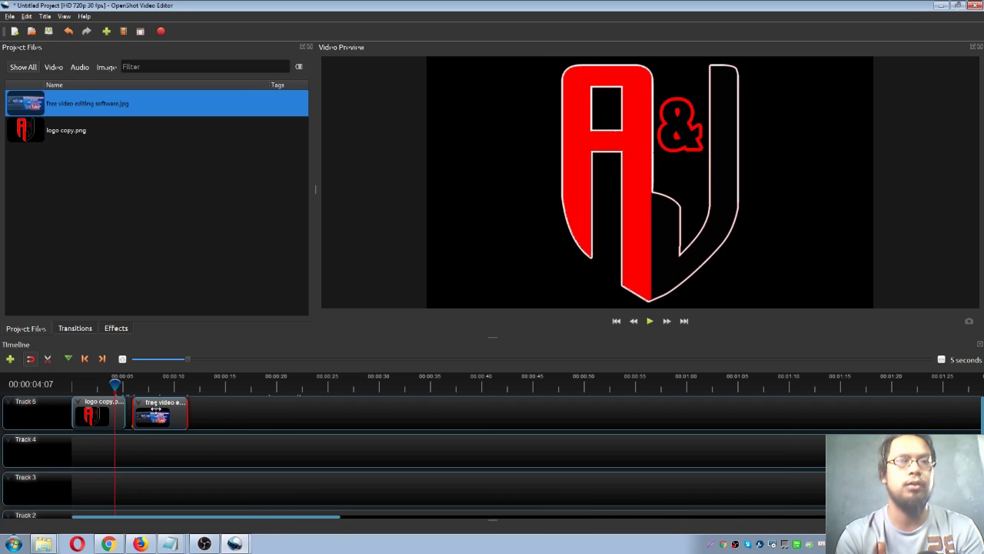
Step: Apply the Wave effect to the logo clip on Track 5 and play back the result
{"action": "left_click", "coordinate": [117, 408]}
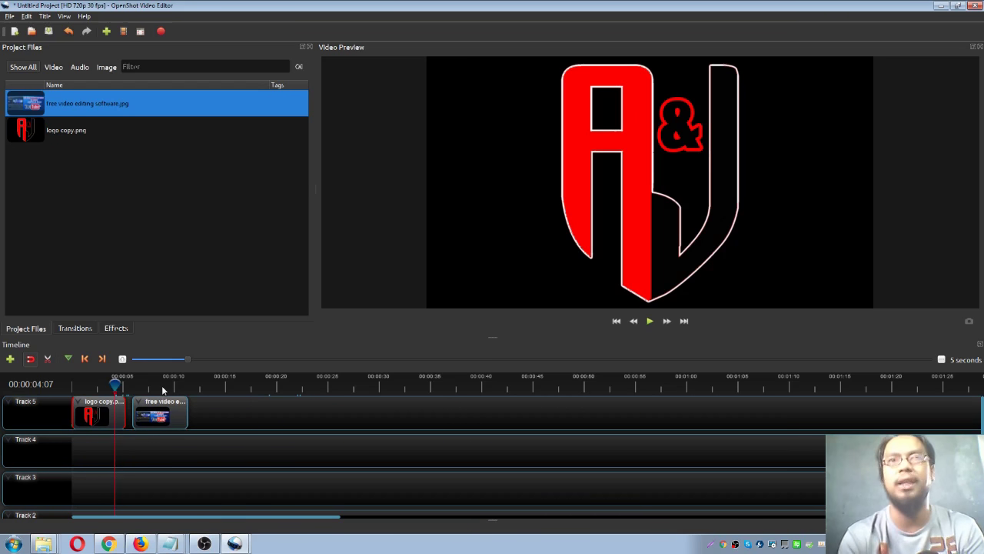
{"action": "left_click_drag", "start_coordinate": [115, 382], "coordinate": [110, 381]}
{"action": "left_click", "coordinate": [115, 328]}
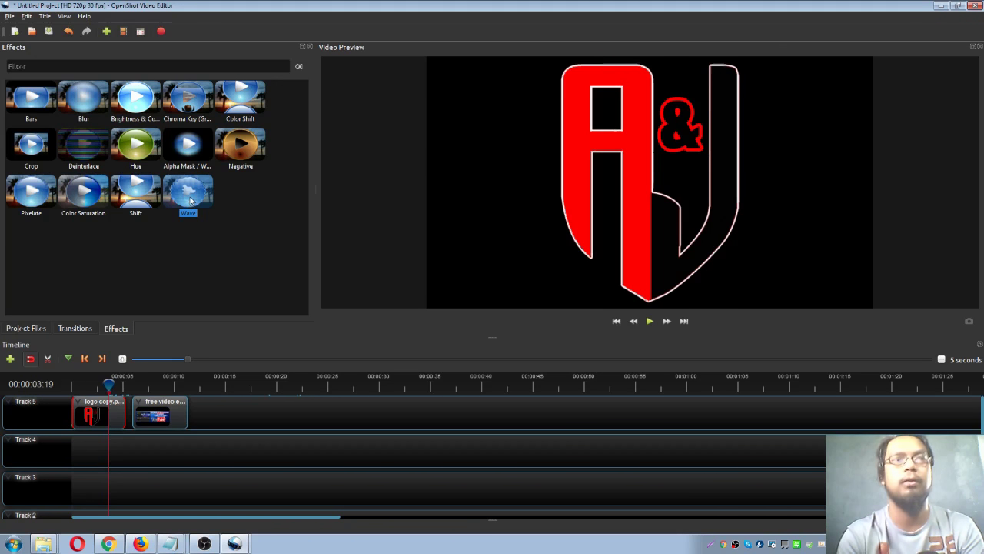
{"action": "left_click_drag", "start_coordinate": [199, 194], "coordinate": [101, 419]}
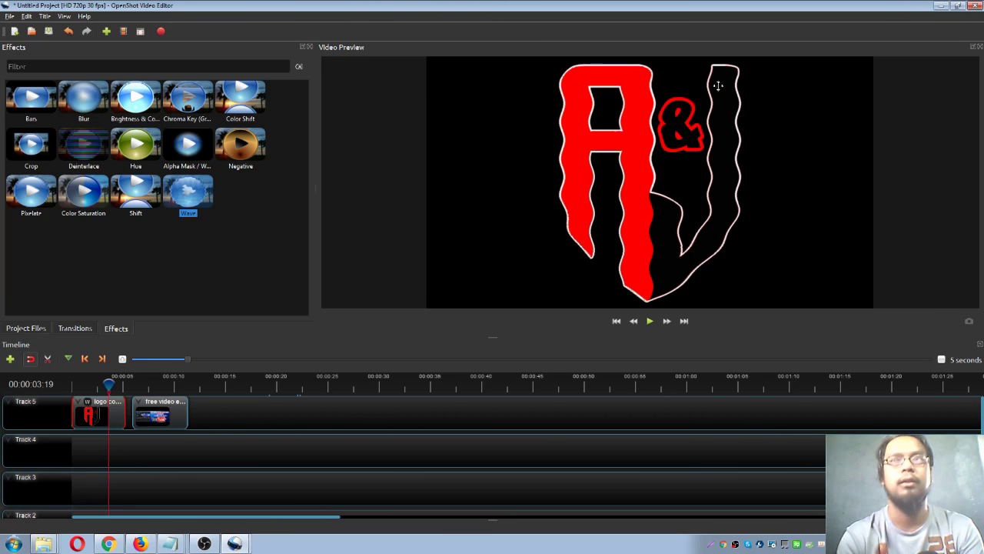
{"action": "left_click", "coordinate": [85, 385]}
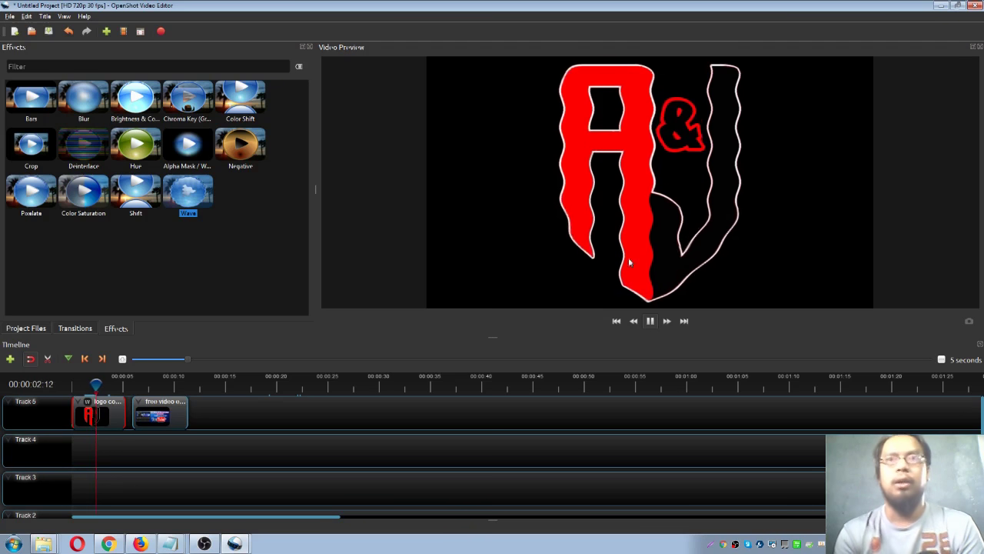
{"action": "left_click", "coordinate": [650, 322]}
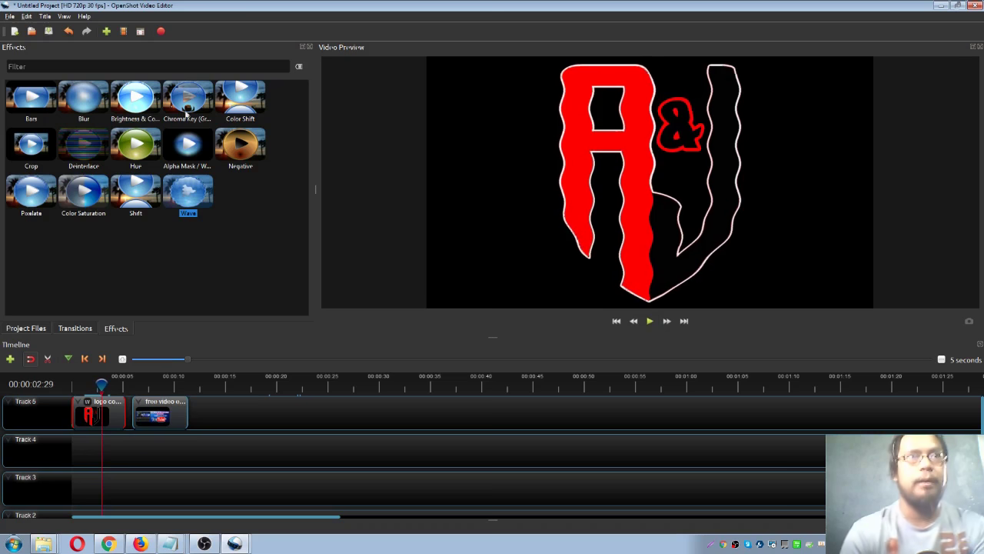
Step: Add the first 4 squares left transition between the two Track 5 clips and shorten it to span about 5 to 6 seconds
{"action": "left_click", "coordinate": [76, 329]}
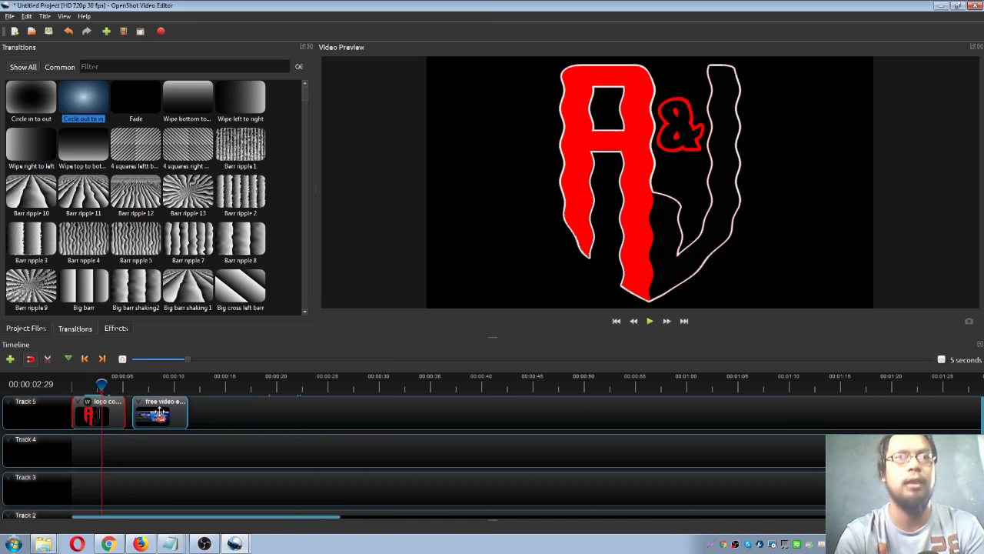
{"action": "left_click_drag", "start_coordinate": [159, 414], "coordinate": [160, 412]}
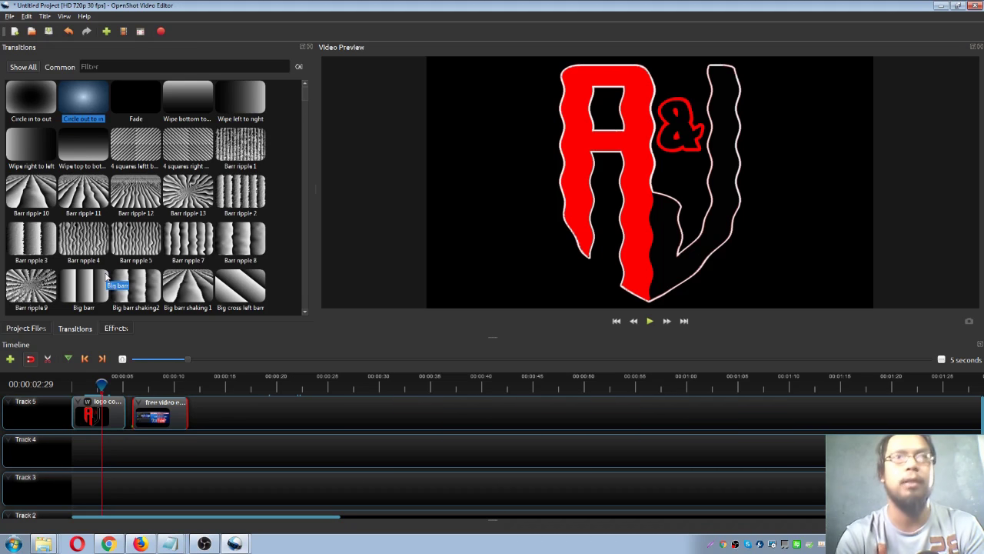
{"action": "left_click", "coordinate": [142, 153]}
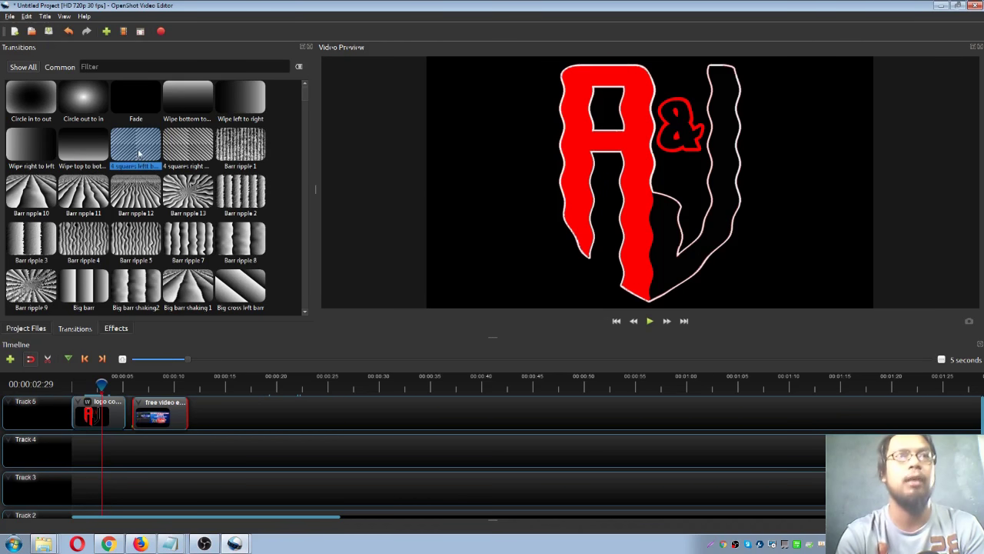
{"action": "left_click_drag", "start_coordinate": [138, 148], "coordinate": [113, 419]}
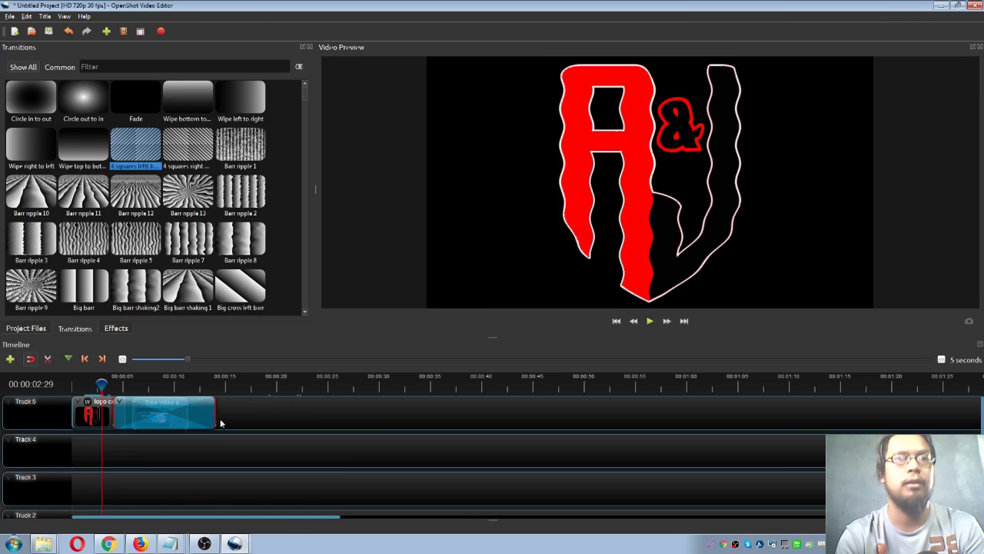
{"action": "left_click_drag", "start_coordinate": [216, 416], "coordinate": [122, 418]}
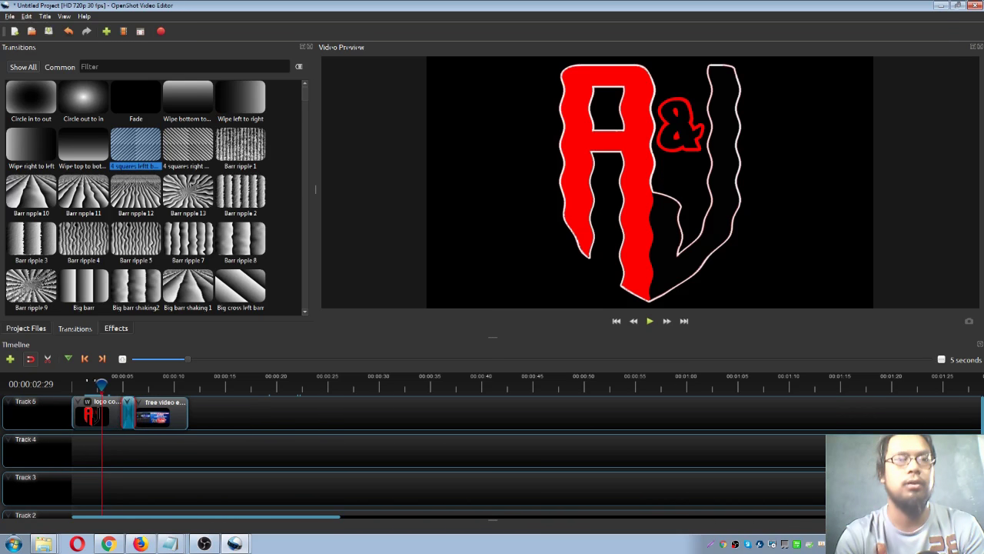
Step: Move the free video editing software.jpg clip earlier so it ends at about 10.5 seconds, and play back the transition
{"action": "left_click_drag", "start_coordinate": [101, 382], "coordinate": [118, 383]}
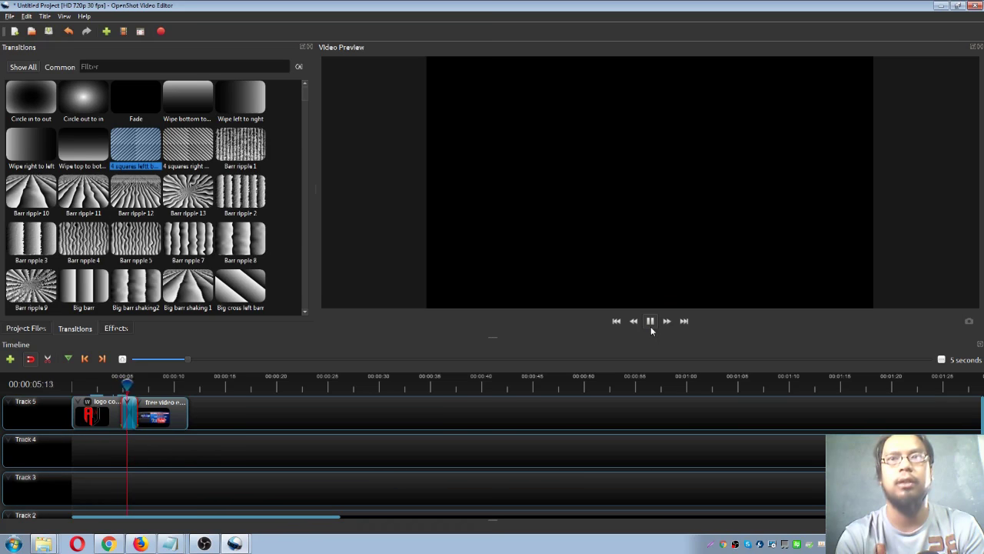
{"action": "left_click", "coordinate": [650, 322]}
{"action": "left_click_drag", "start_coordinate": [174, 401], "coordinate": [121, 383]}
{"action": "left_click", "coordinate": [650, 321]}
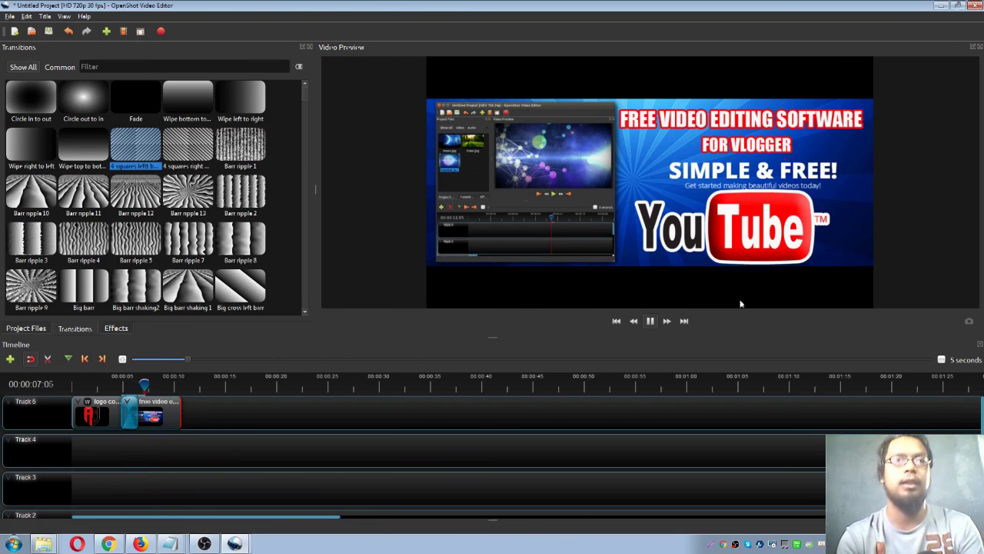
{"action": "left_click", "coordinate": [650, 322]}
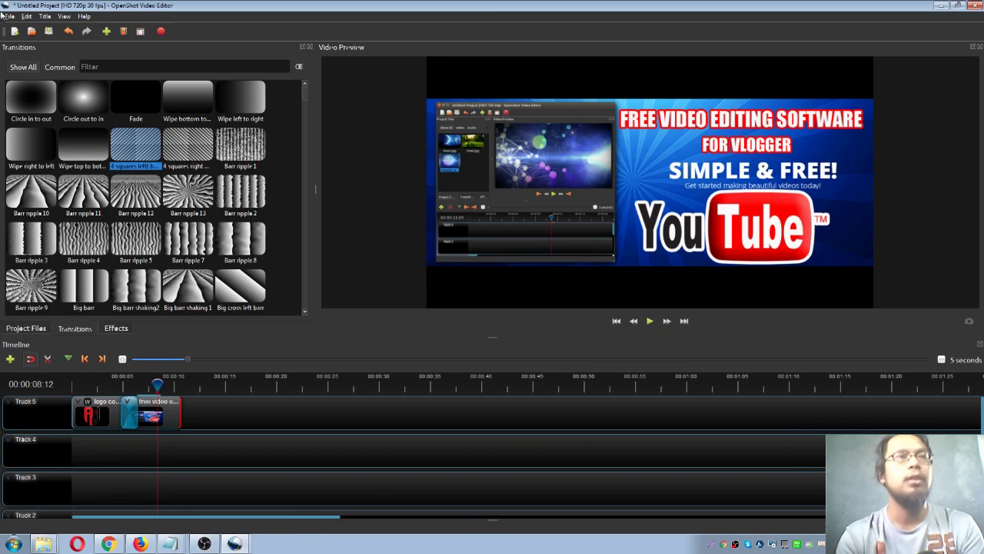
Step: Import Kraftwerk-style-synth-loop-120-bpm.wav from the Lazada YT folder and place it at the start of Track 4
{"action": "left_click", "coordinate": [36, 329]}
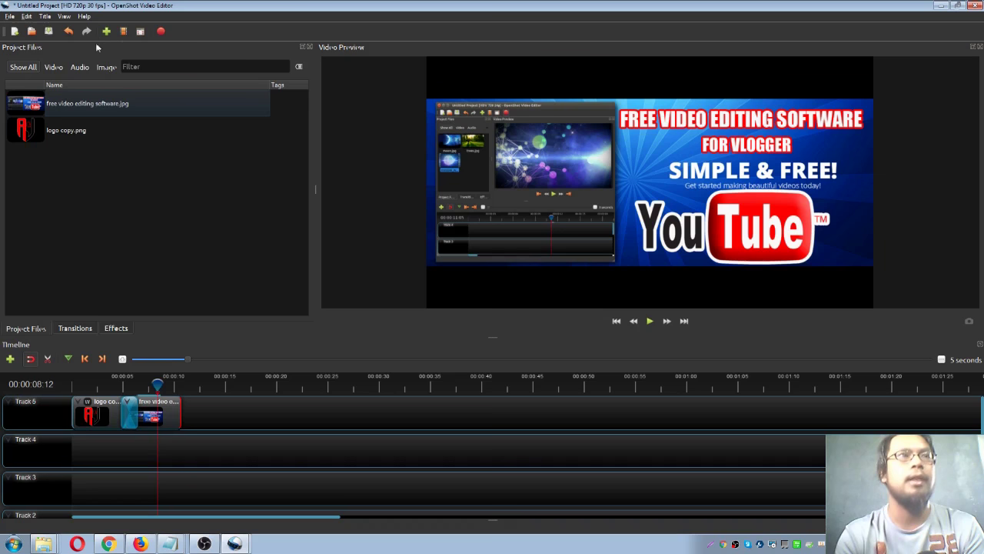
{"action": "left_click", "coordinate": [111, 33]}
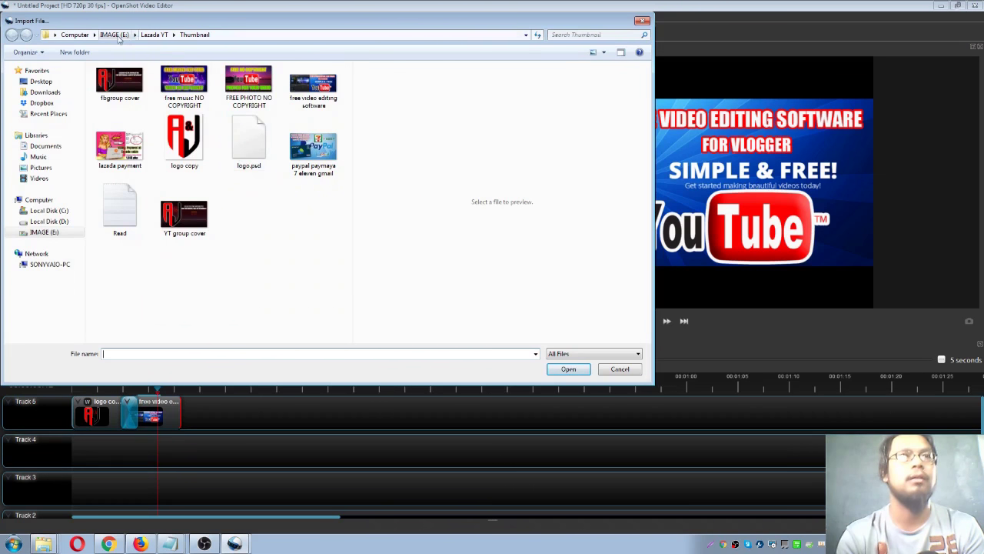
{"action": "left_click", "coordinate": [148, 35]}
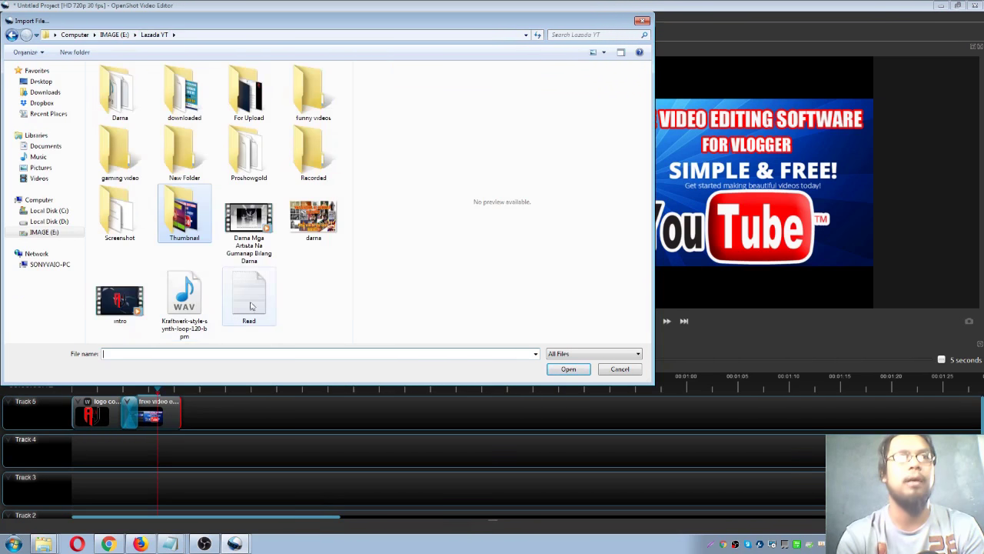
{"action": "left_click", "coordinate": [195, 301]}
{"action": "left_click", "coordinate": [558, 370]}
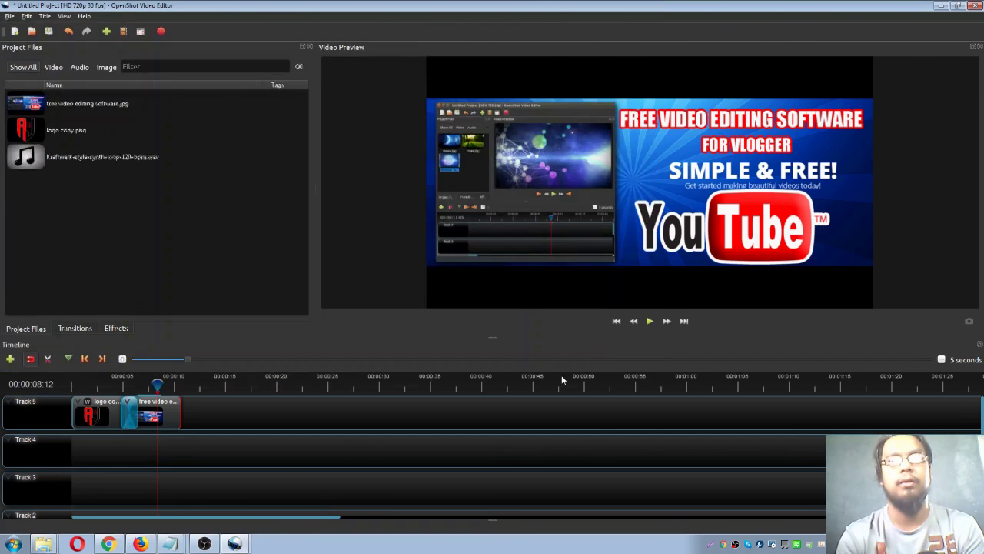
{"action": "left_click", "coordinate": [111, 165]}
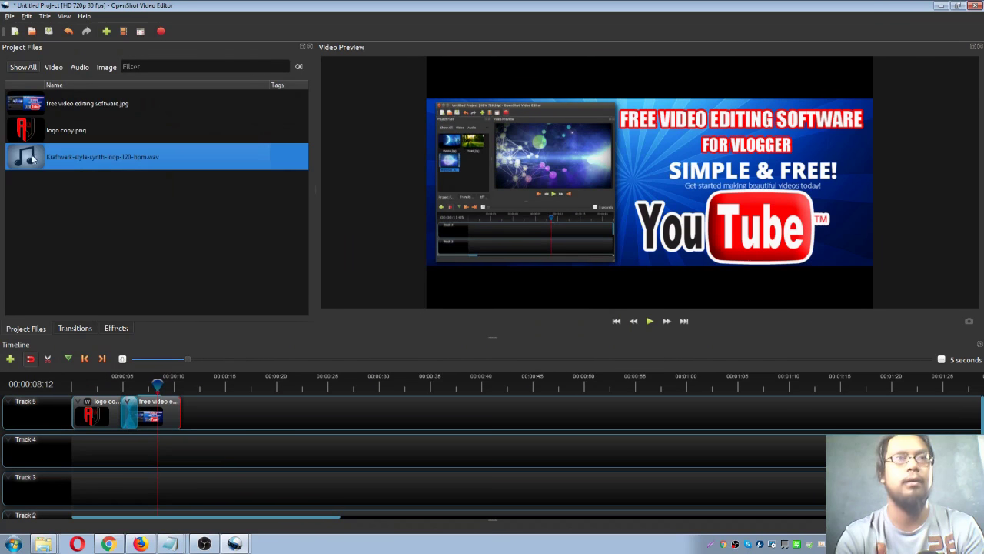
{"action": "left_click_drag", "start_coordinate": [33, 159], "coordinate": [73, 448]}
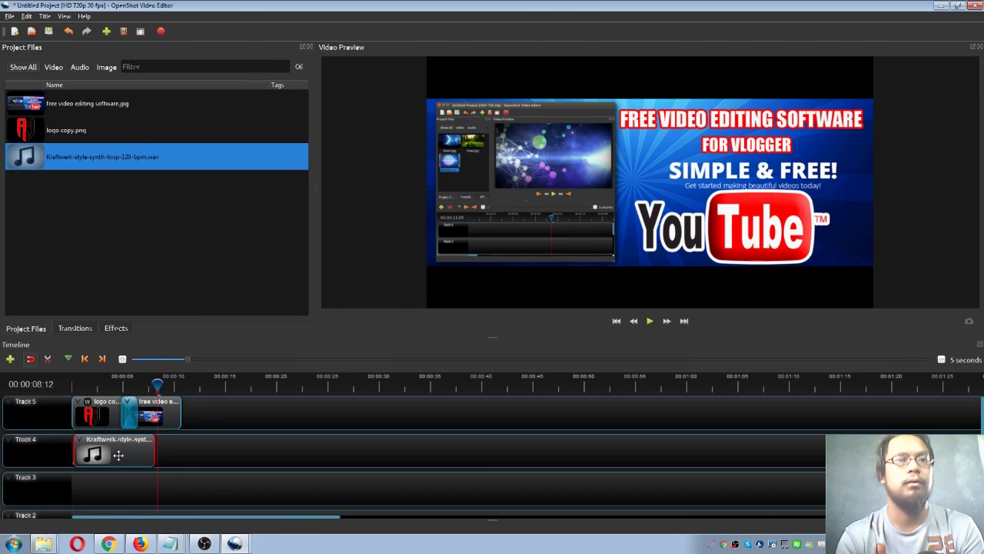
Step: Examine the align, fade and volume options available for the logo and music clips
{"action": "right_click", "coordinate": [119, 456]}
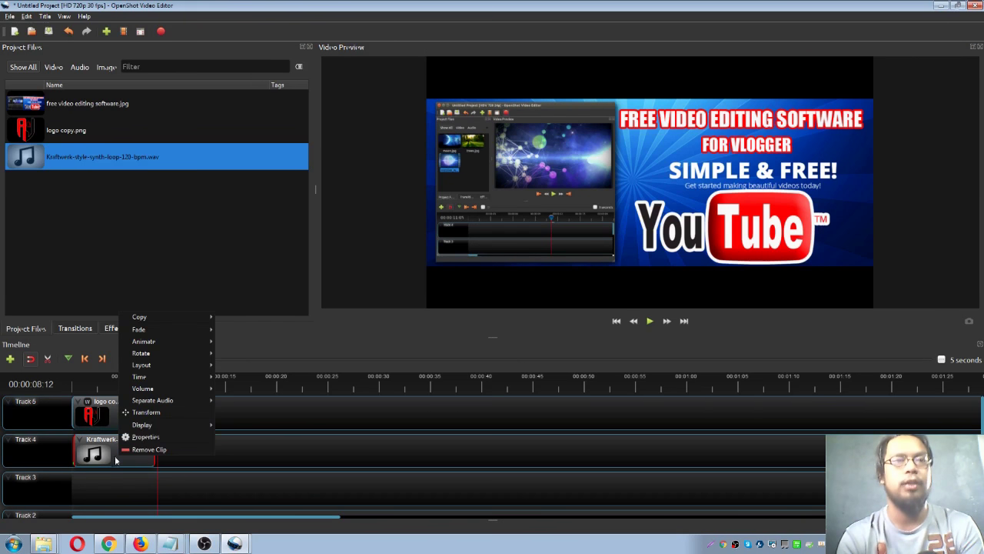
{"action": "left_click", "coordinate": [92, 415], "text": "ctrl"}
{"action": "right_click", "coordinate": [91, 410]}
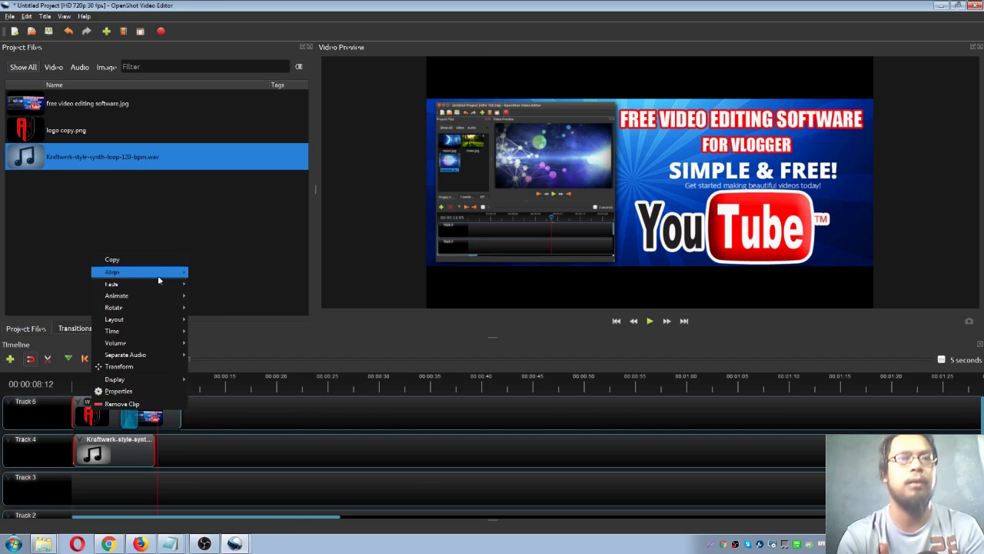
{"action": "right_click", "coordinate": [105, 452]}
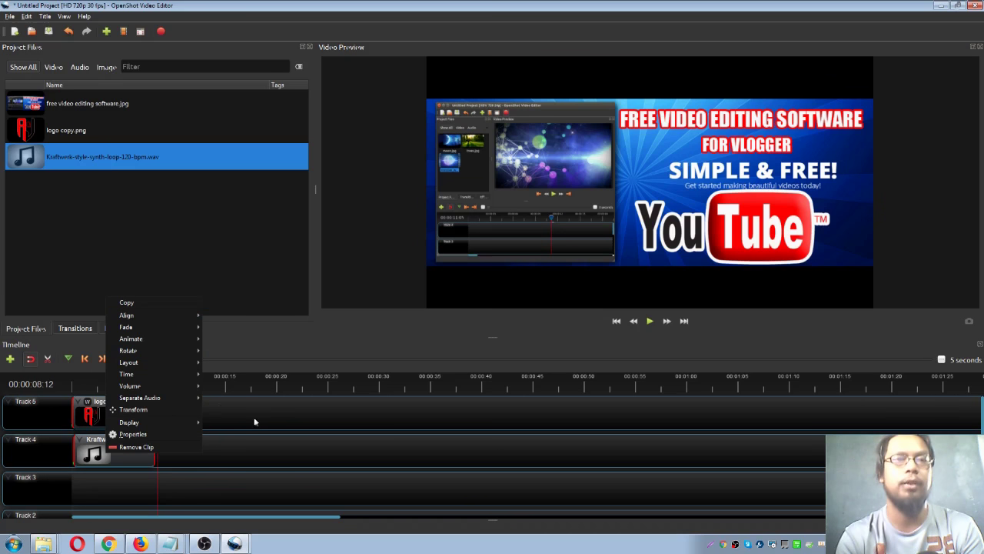
{"action": "mouse_move", "coordinate": [142, 317]}
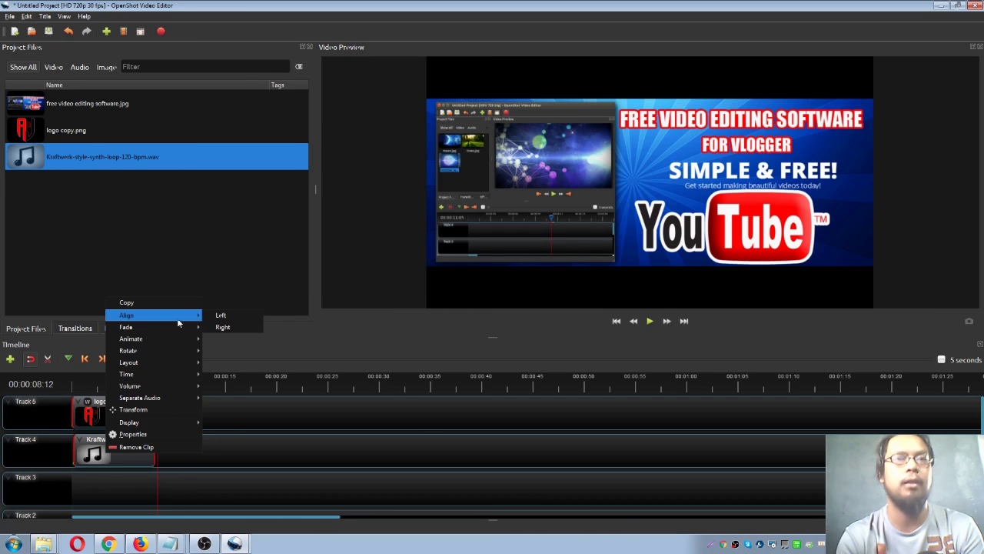
{"action": "mouse_move", "coordinate": [174, 330]}
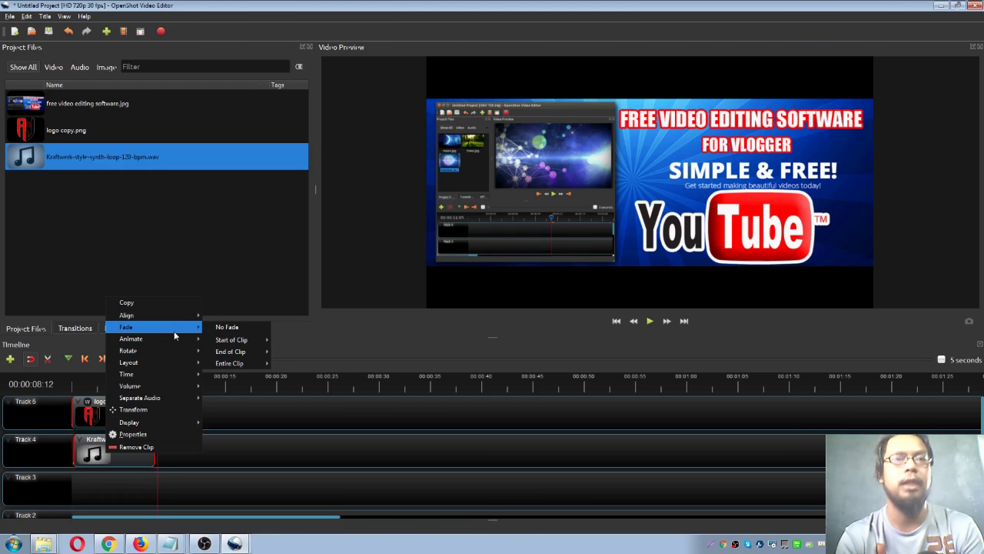
{"action": "mouse_move", "coordinate": [231, 377]}
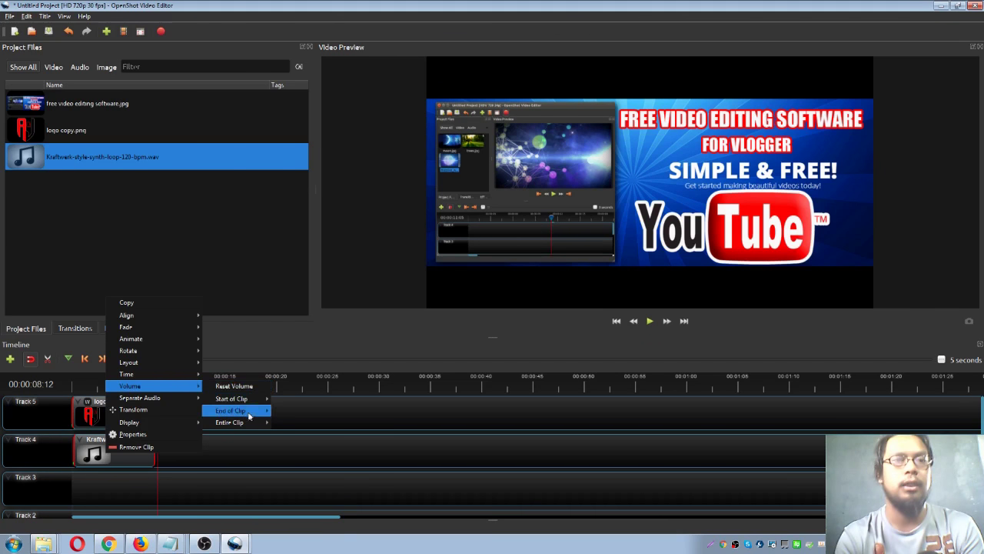
{"action": "mouse_move", "coordinate": [246, 400]}
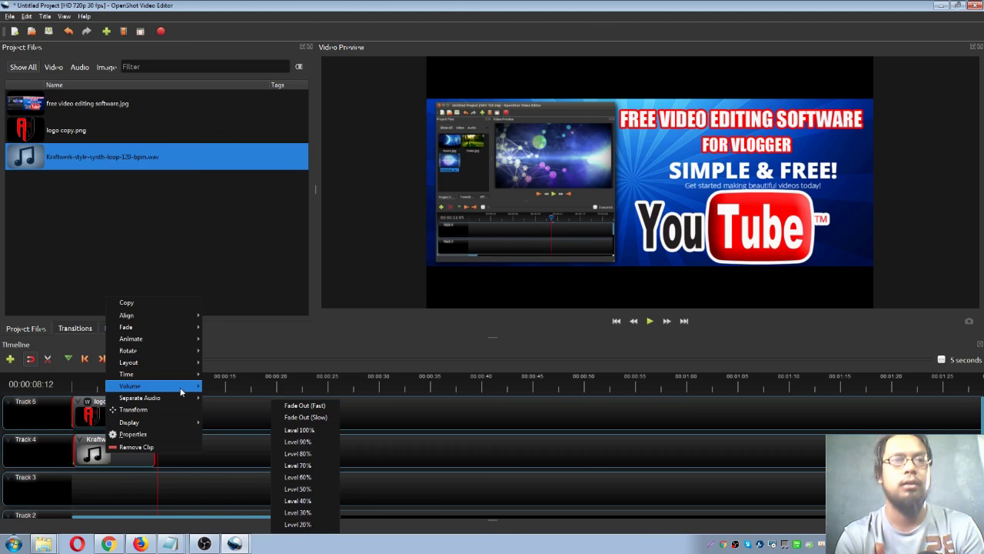
{"action": "left_click", "coordinate": [179, 422]}
Step: Return the playhead to the timeline's start and review the volume levels offered for the end of the music clip
{"action": "left_click_drag", "start_coordinate": [164, 386], "coordinate": [73, 384]}
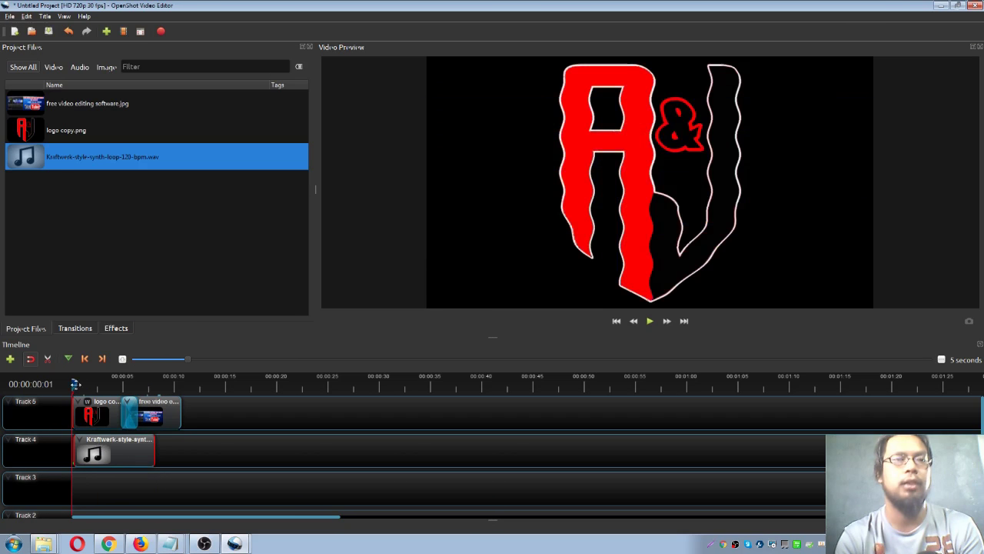
{"action": "right_click", "coordinate": [106, 454]}
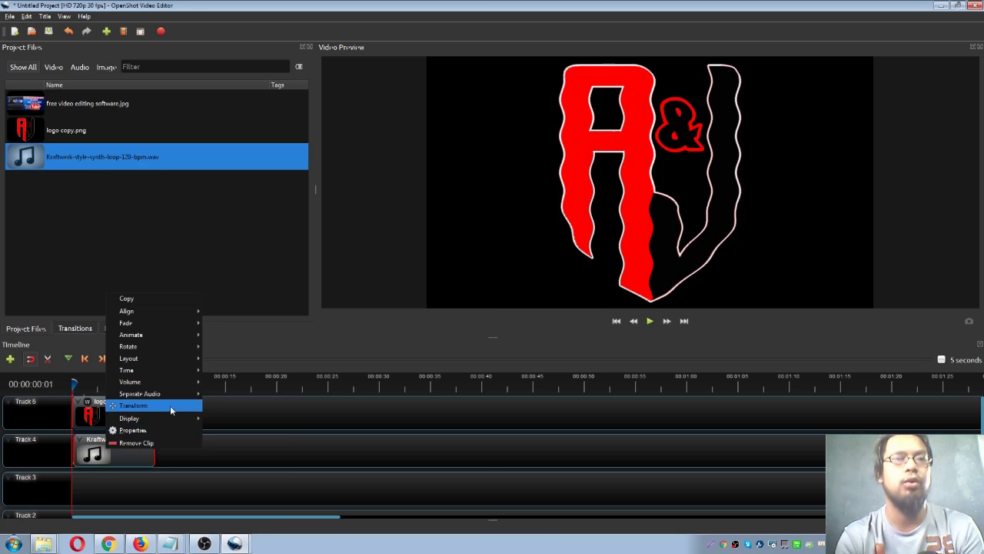
{"action": "mouse_move", "coordinate": [191, 387]}
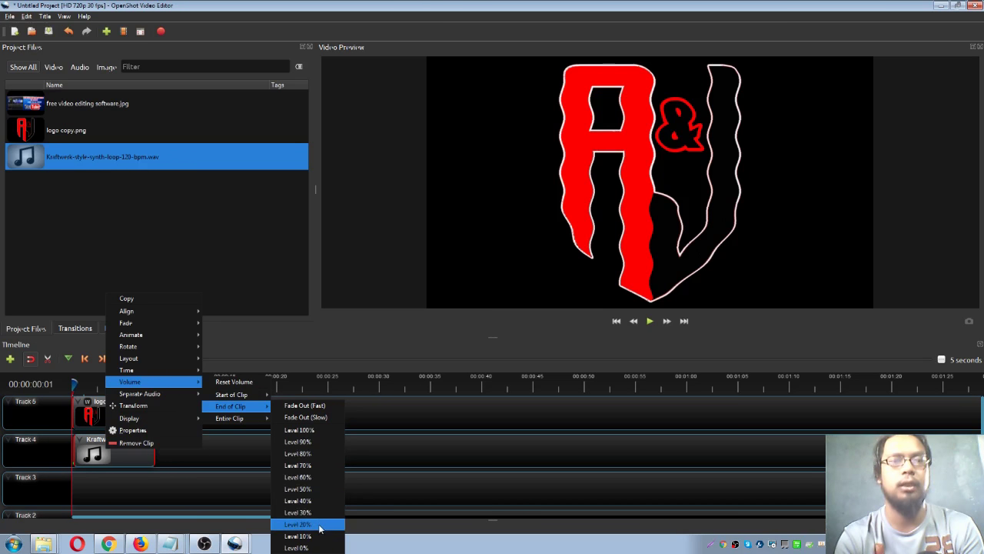
{"action": "scroll", "coordinate": [320, 529], "scroll_direction": "down", "scroll_amount": 1}
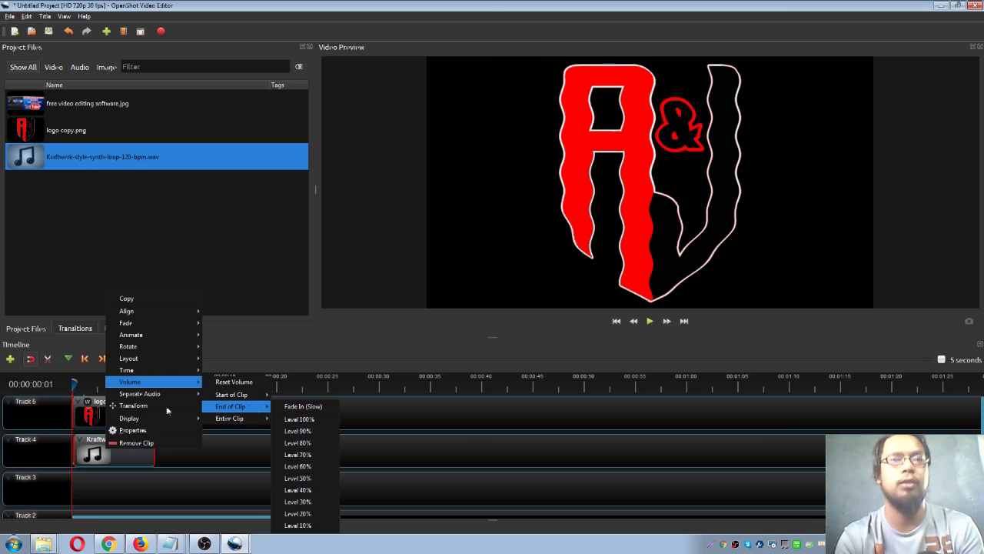
{"action": "key", "text": "Escape"}
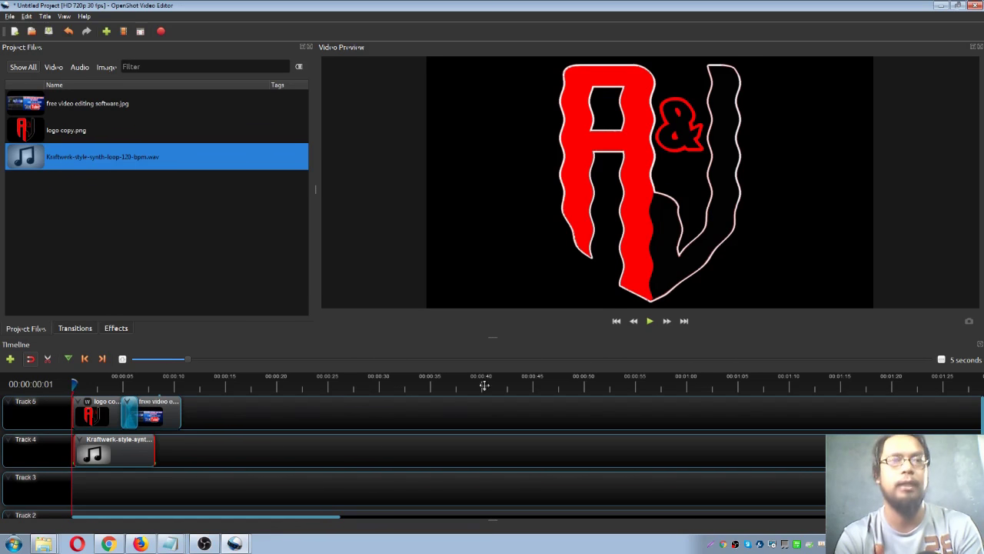
Step: Play back the opening of the timeline briefly and add two empty tracks above Track 5
{"action": "left_click", "coordinate": [650, 322]}
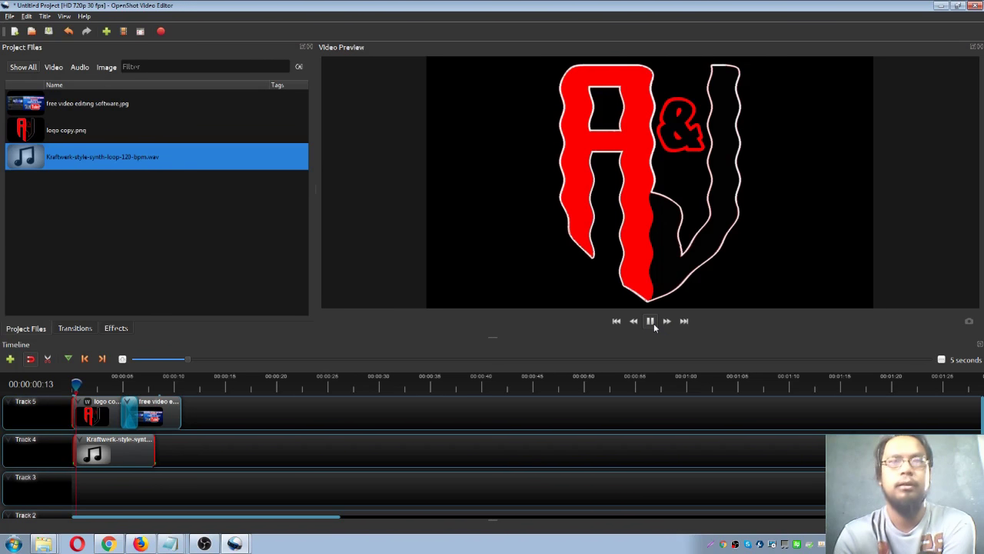
{"action": "left_click", "coordinate": [651, 321]}
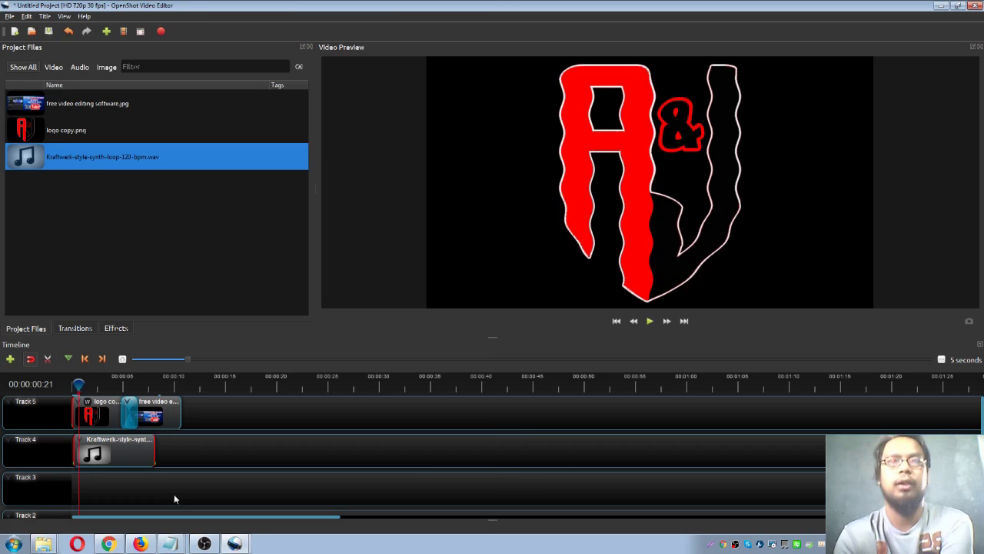
{"action": "scroll", "coordinate": [176, 450], "scroll_direction": "down", "scroll_amount": 3}
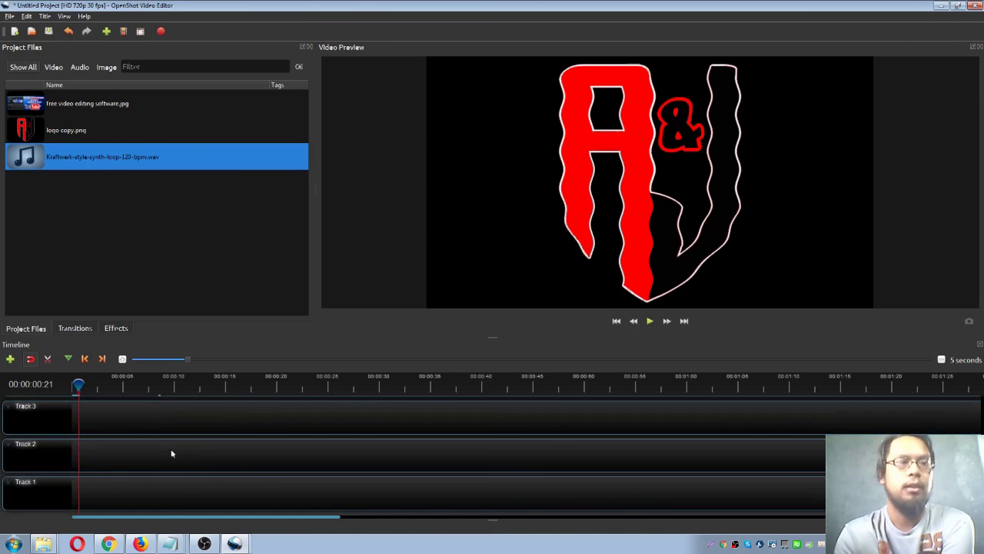
{"action": "left_click", "coordinate": [13, 365]}
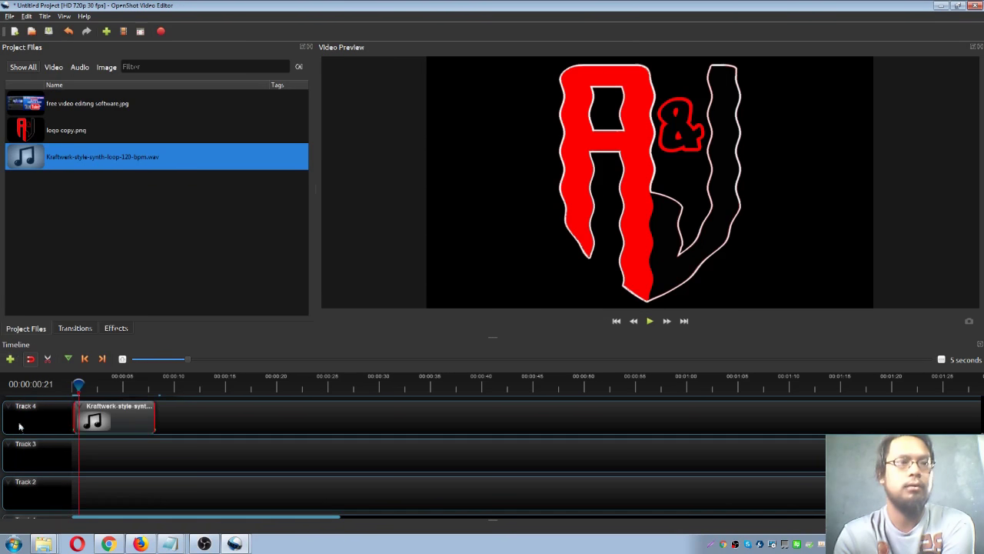
{"action": "scroll", "coordinate": [120, 456], "scroll_direction": "up", "scroll_amount": 3}
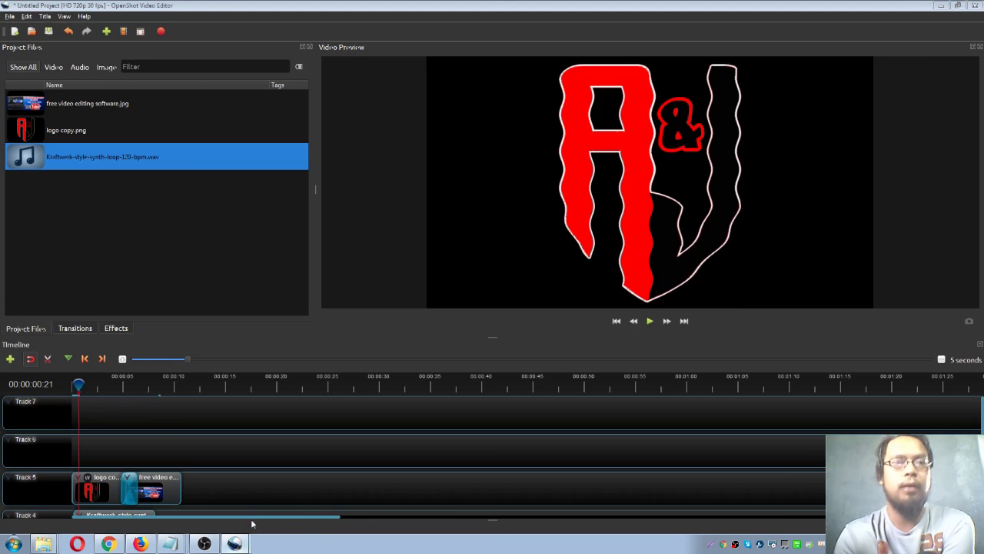
Step: Open the memes.osp project without saving the current changes, and scrub its timeline to about 27 seconds
{"action": "key", "text": "ctrl+n"}
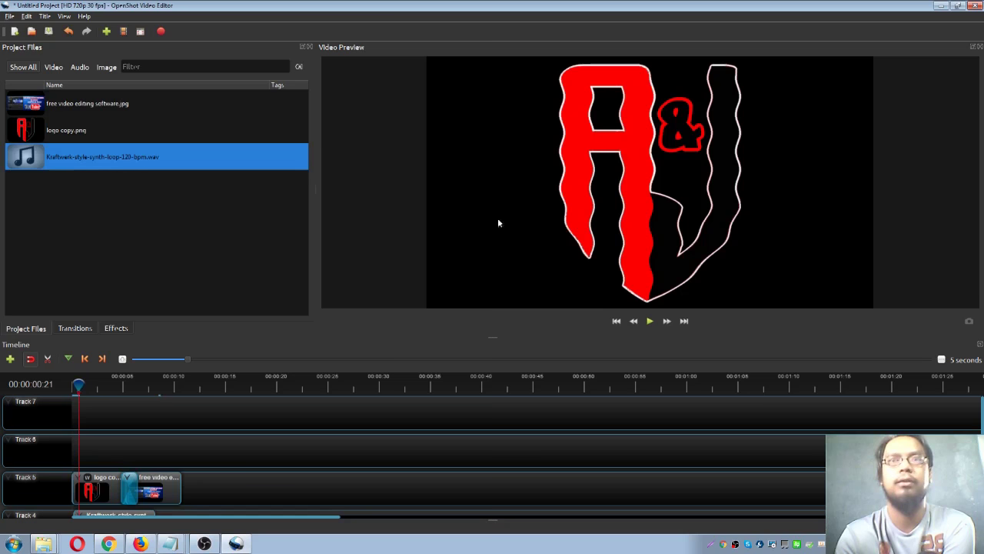
{"action": "left_click", "coordinate": [9, 16]}
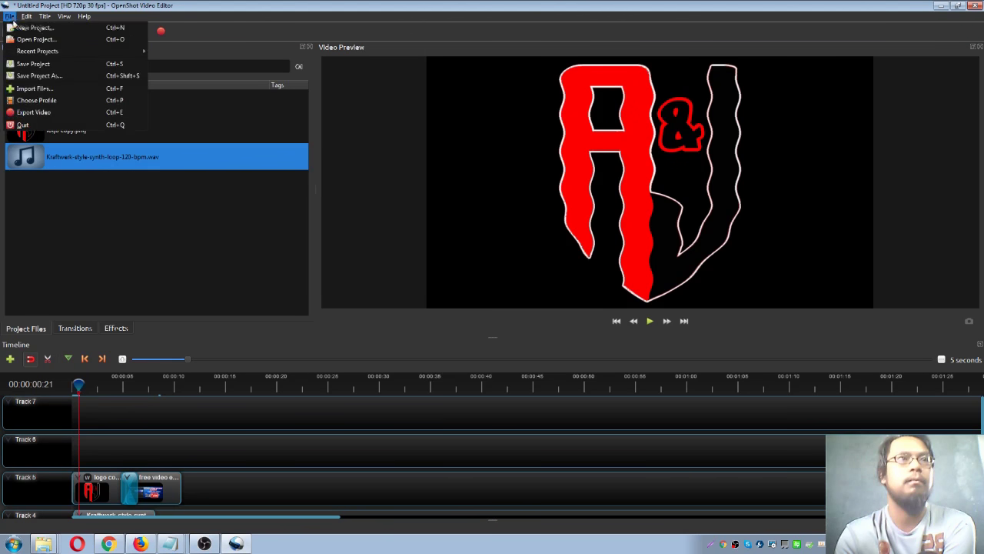
{"action": "left_click", "coordinate": [33, 40]}
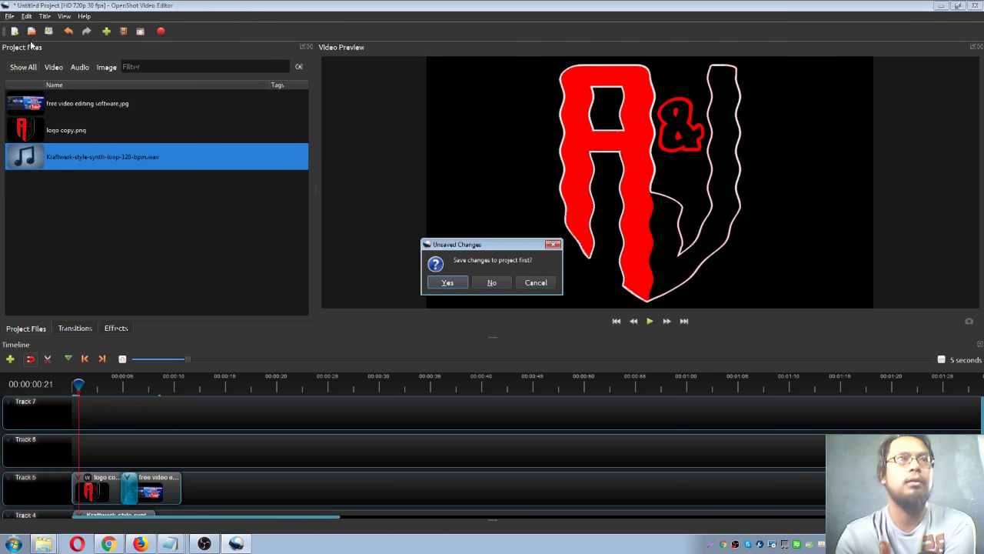
{"action": "left_click", "coordinate": [493, 283]}
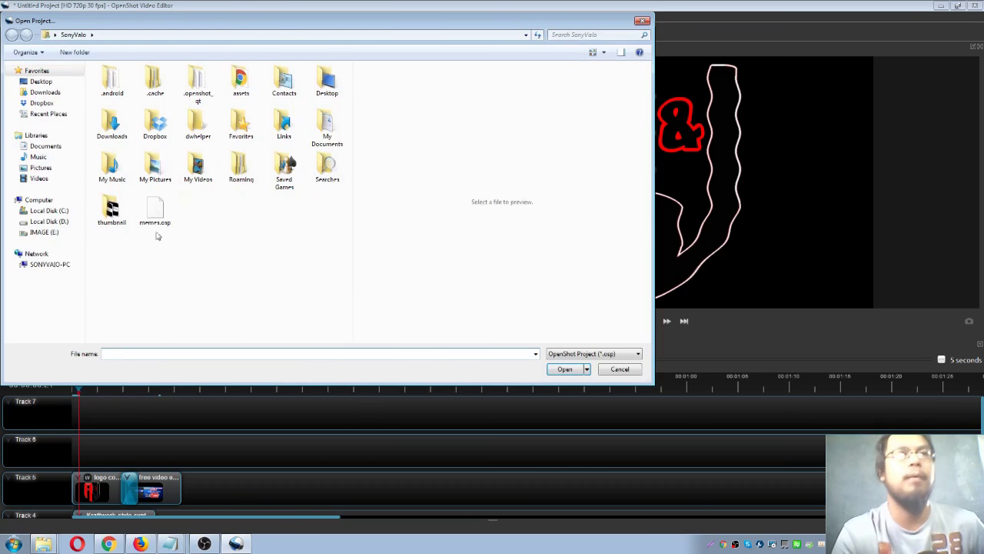
{"action": "left_click", "coordinate": [155, 209]}
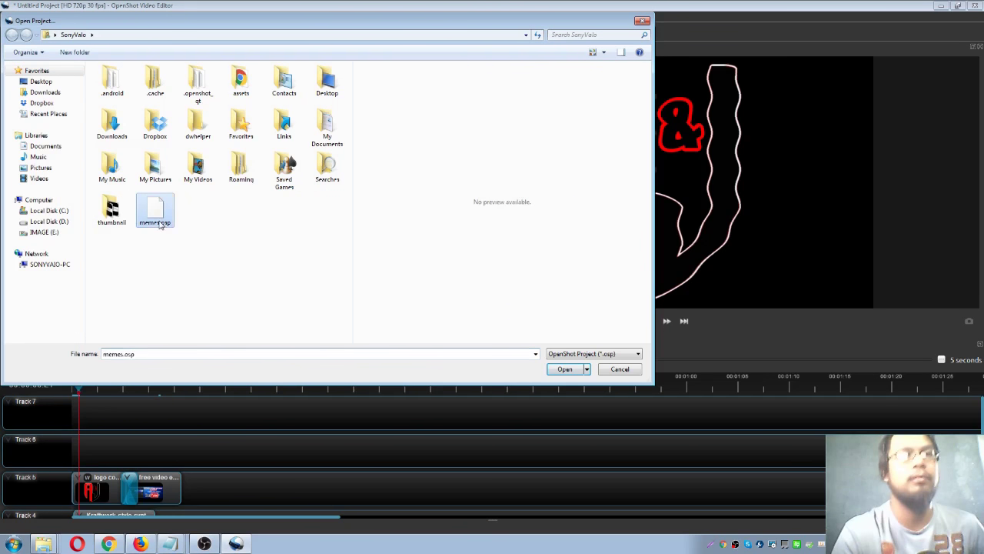
{"action": "left_click", "coordinate": [573, 370]}
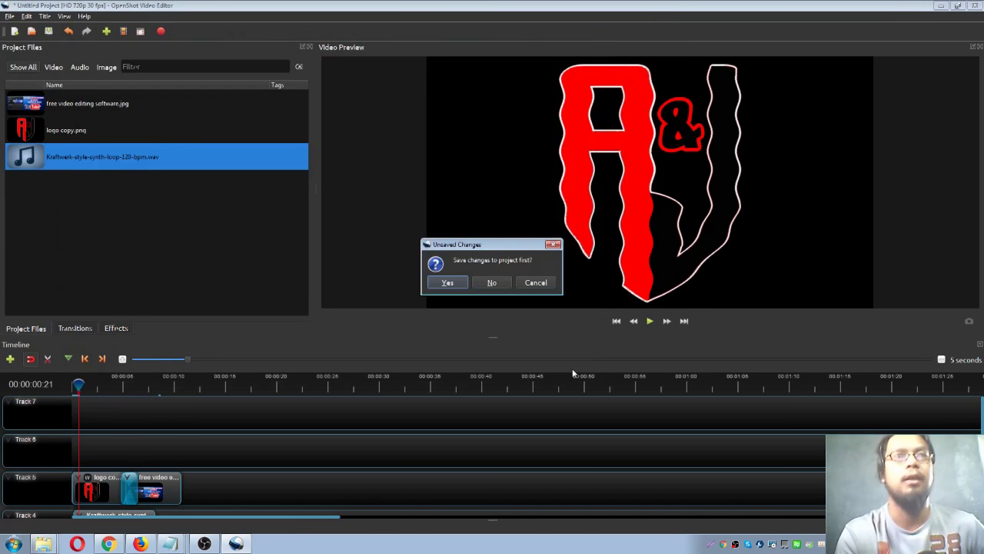
{"action": "left_click", "coordinate": [490, 282]}
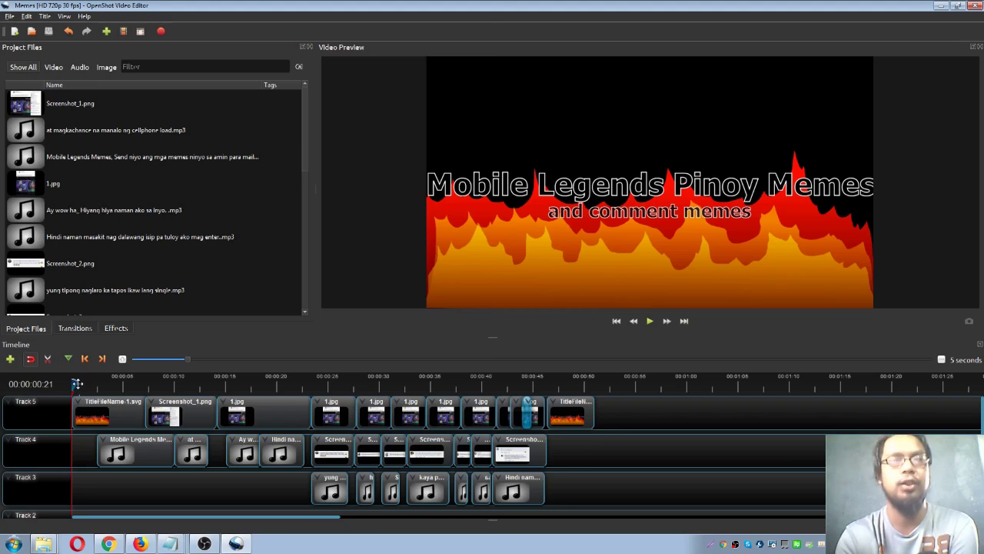
{"action": "left_click_drag", "start_coordinate": [96, 388], "coordinate": [347, 387]}
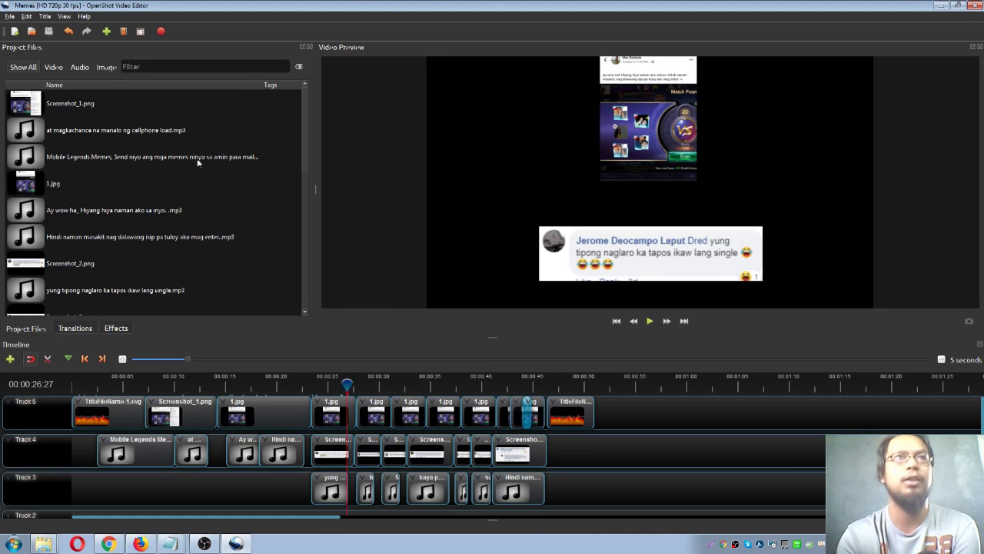
Step: Open the video export settings, review the available video profiles, and choose E:/New folder as the output folder
{"action": "left_click", "coordinate": [161, 31]}
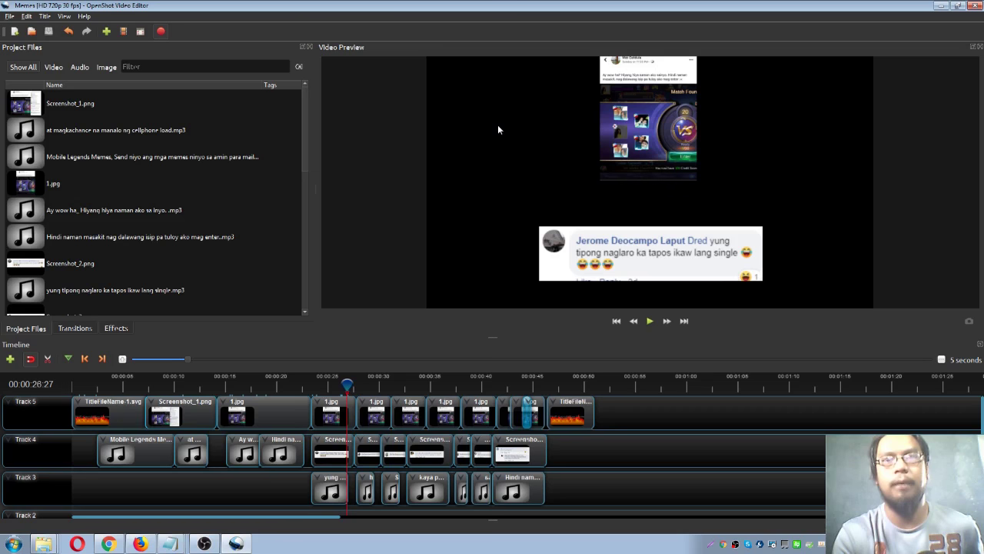
{"action": "key", "text": "ctrl+e"}
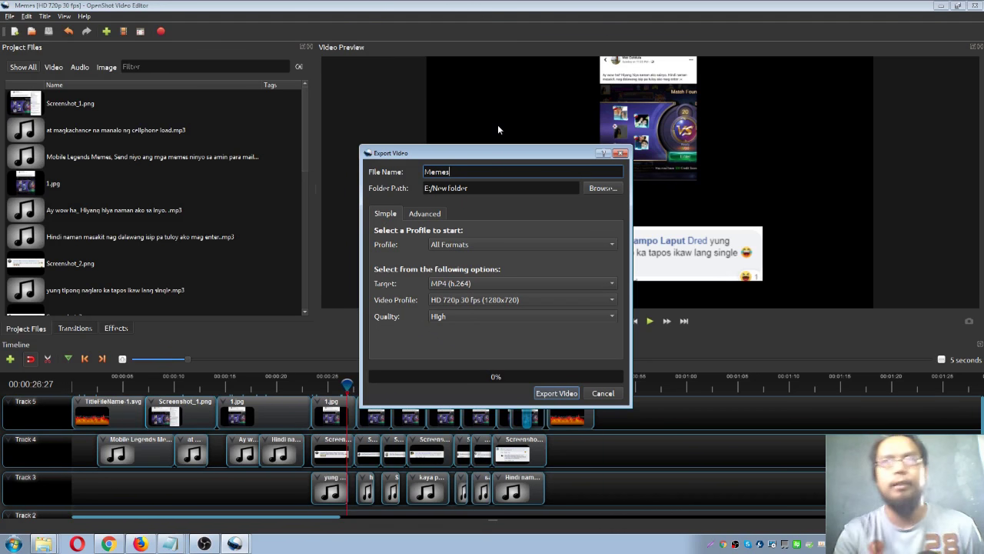
{"action": "left_click", "coordinate": [458, 300]}
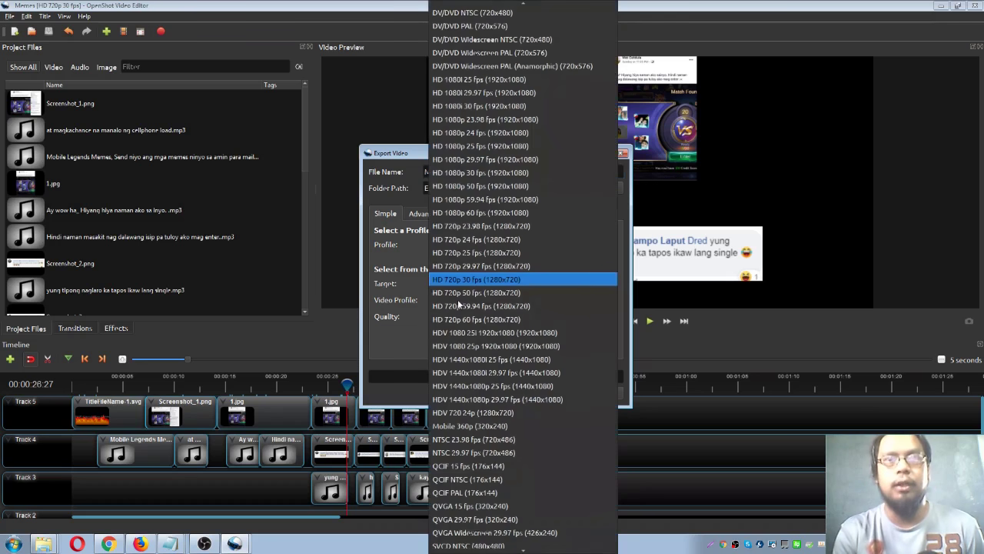
{"action": "left_click", "coordinate": [407, 352]}
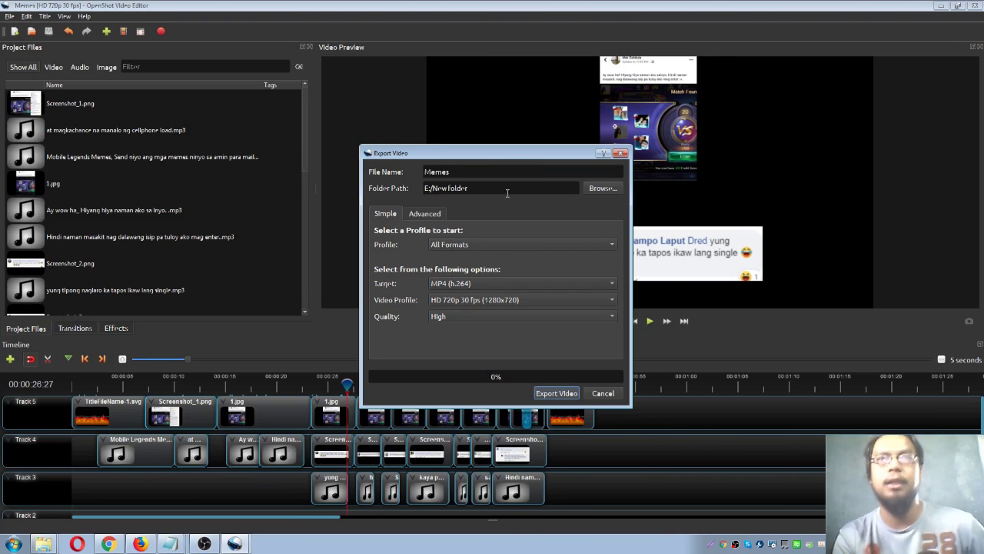
{"action": "left_click", "coordinate": [603, 189]}
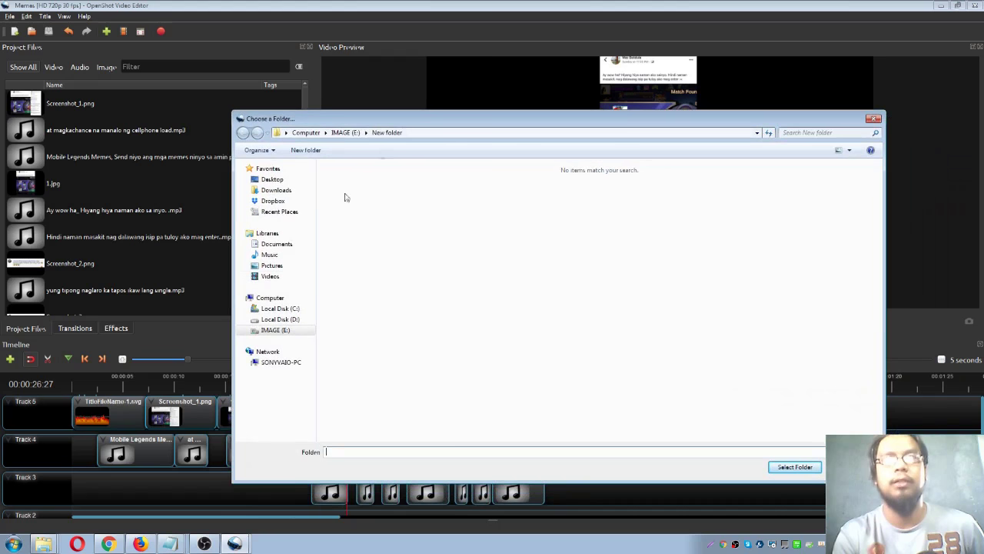
{"action": "left_click", "coordinate": [800, 467]}
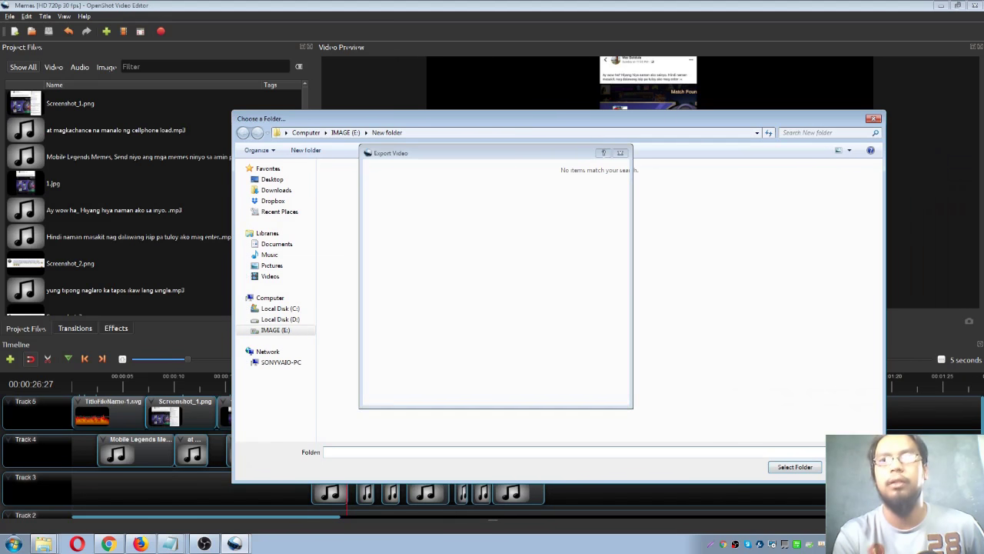
Step: Set the export file name to "sample video" and export the video
{"action": "double_click", "coordinate": [435, 171]}
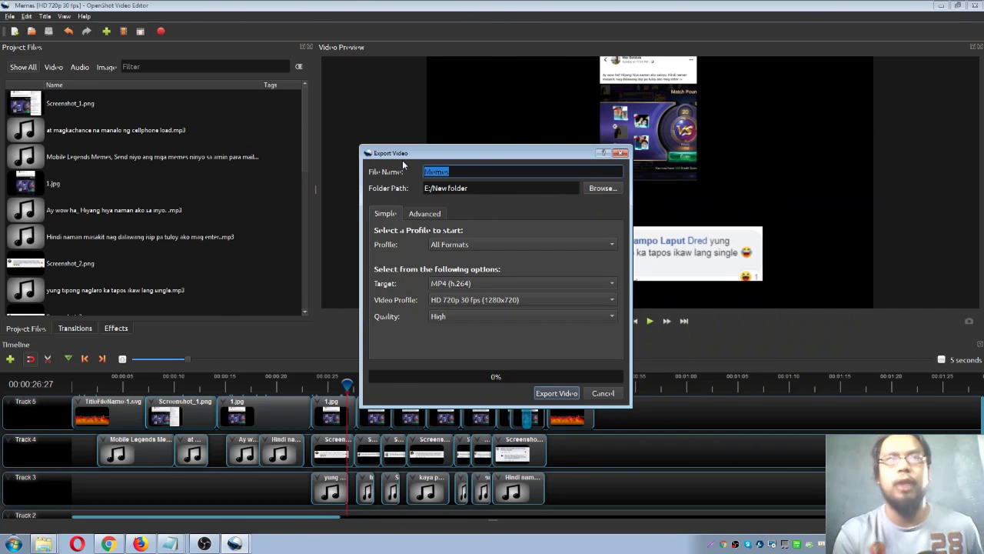
{"action": "type", "text": "sample"}
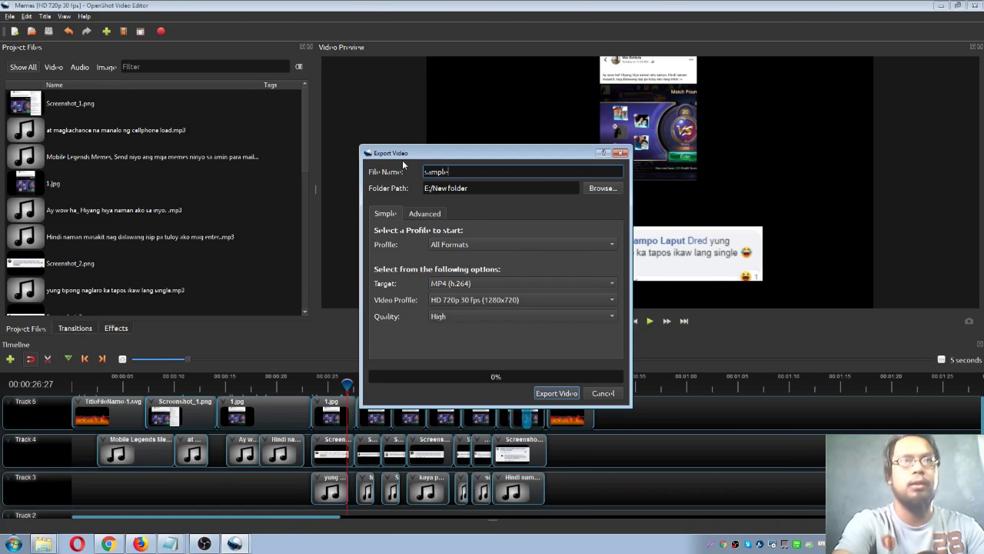
{"action": "type", "text": " video"}
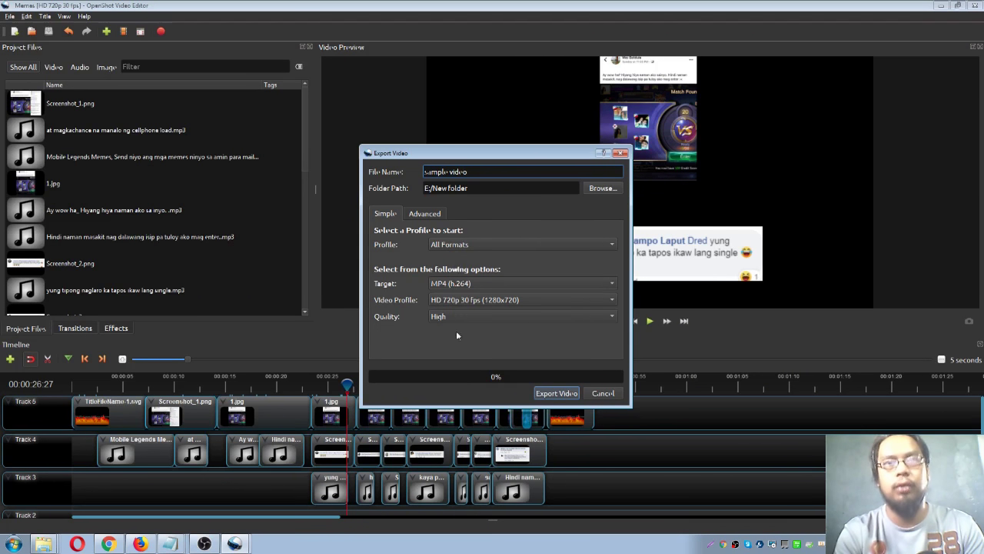
{"action": "left_click", "coordinate": [546, 393]}
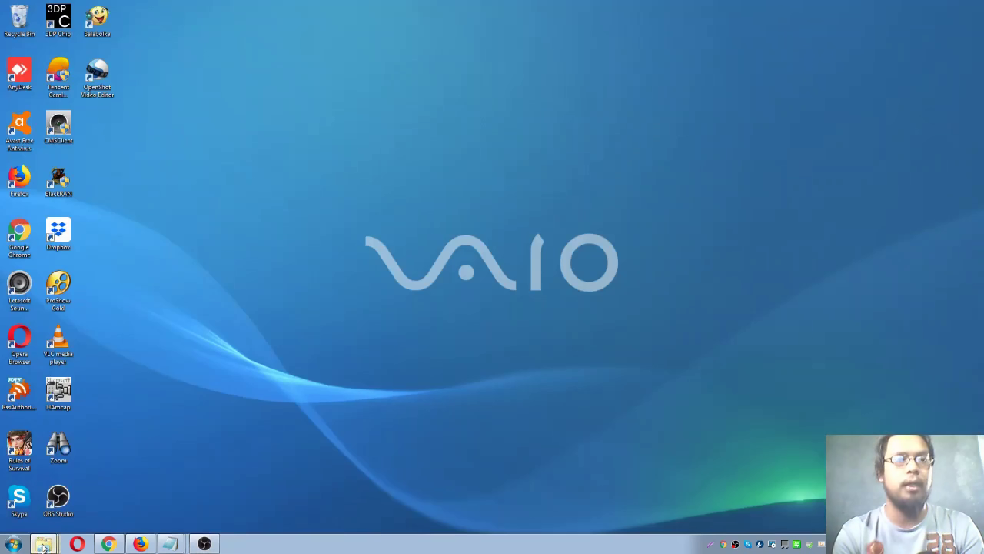
Step: Switch to Windows Explorer and open New folder on the IMAGE (E:) drive to find the exported video
{"action": "left_click", "coordinate": [14, 544]}
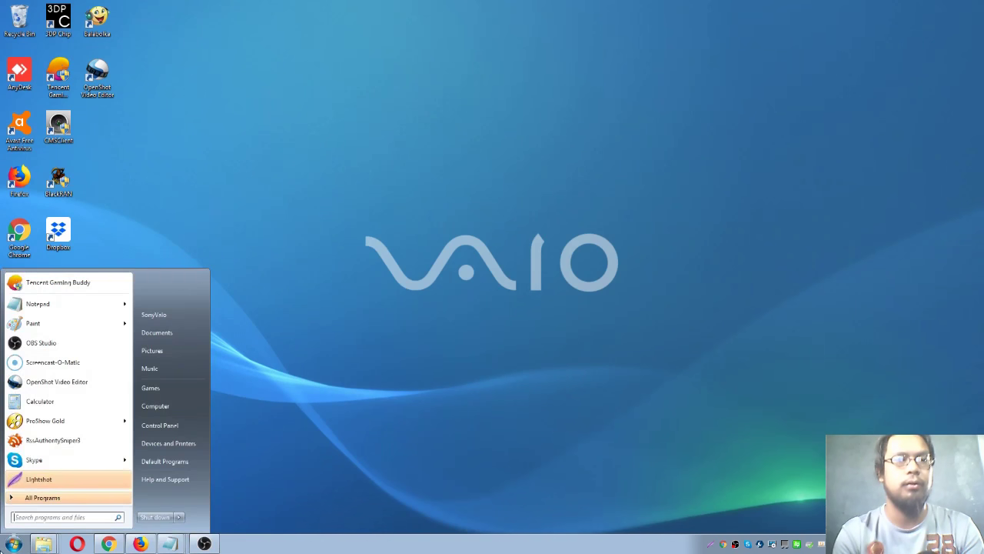
{"action": "left_click", "coordinate": [183, 408]}
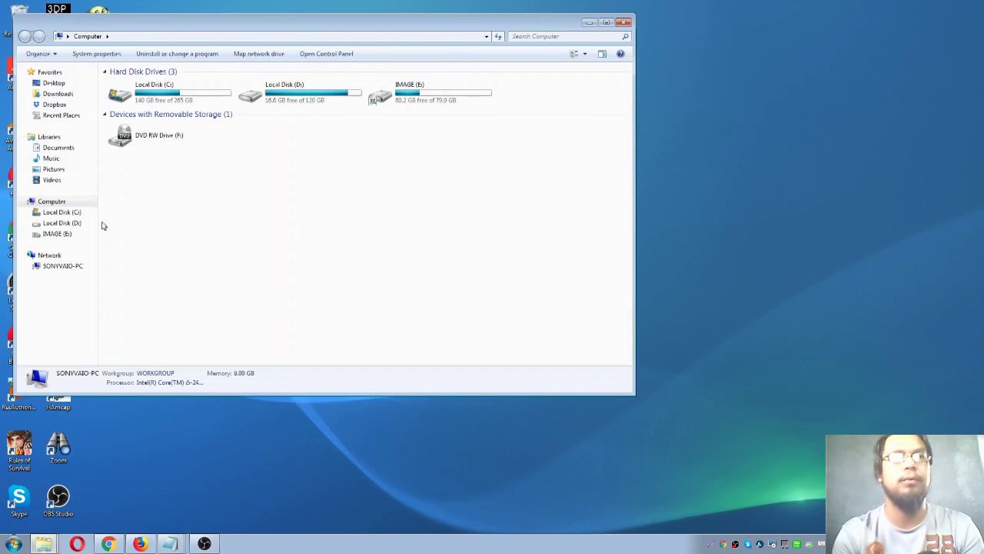
{"action": "left_click", "coordinate": [60, 234]}
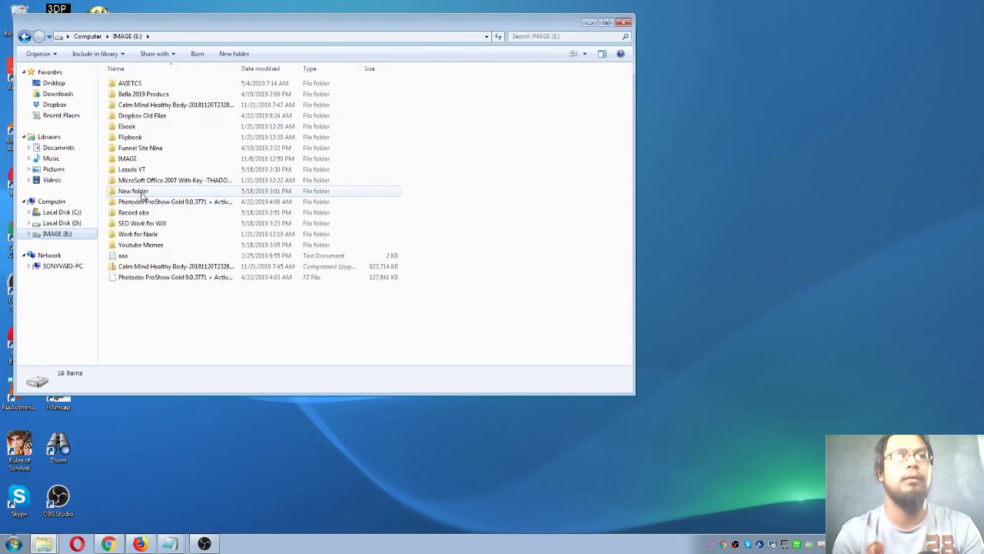
{"action": "double_click", "coordinate": [150, 197]}
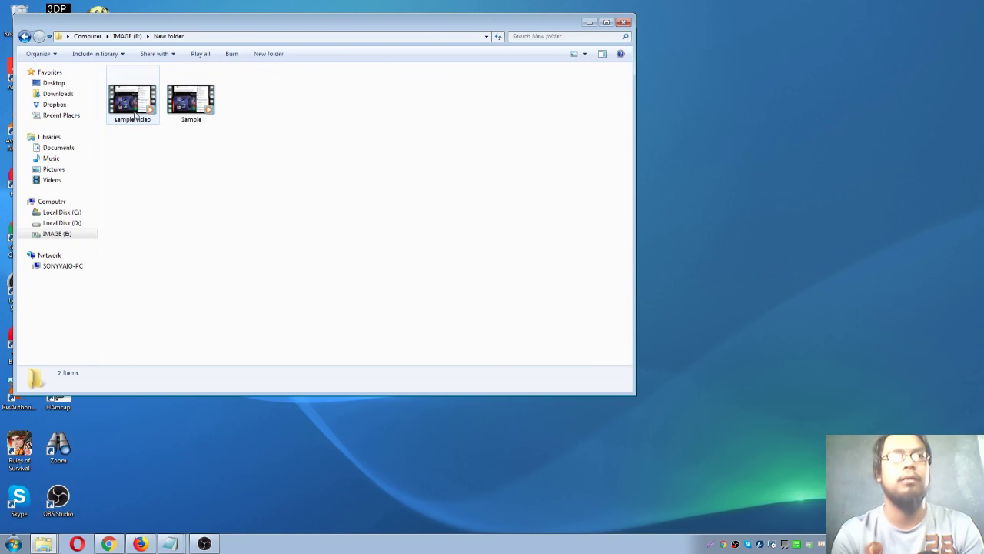
Step: Play the exported sample video in VLC media player, skipping ahead to check several parts of it
{"action": "left_click", "coordinate": [134, 114]}
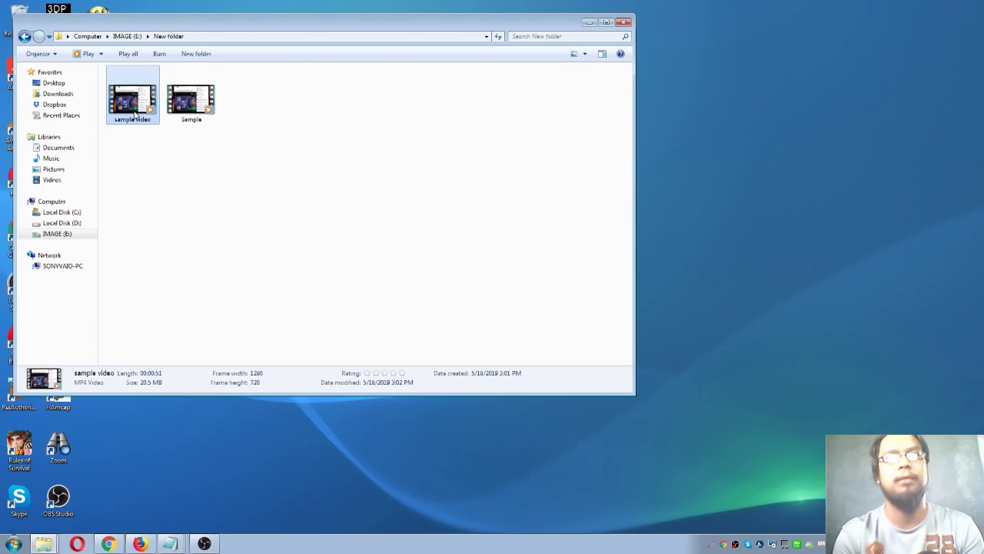
{"action": "right_click", "coordinate": [135, 113]}
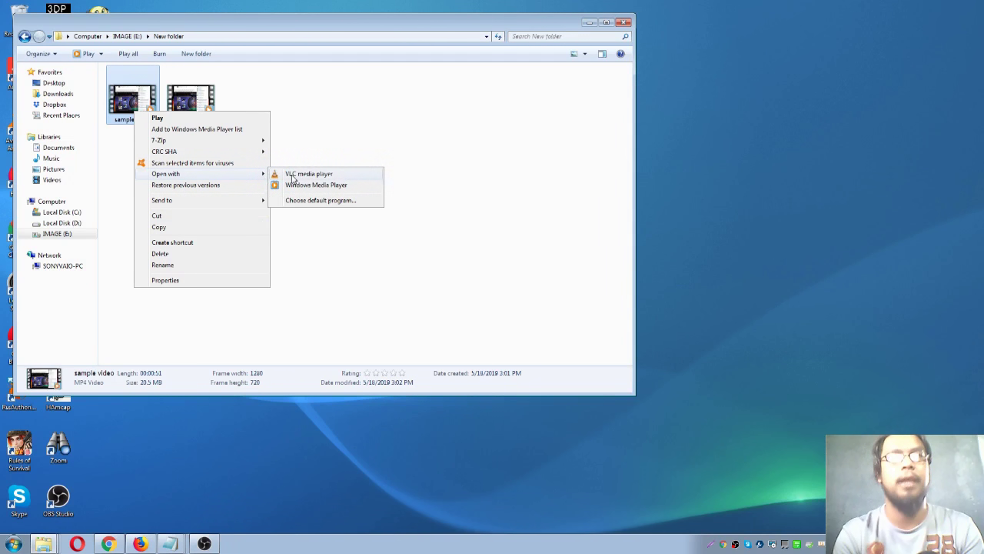
{"action": "left_click", "coordinate": [291, 174]}
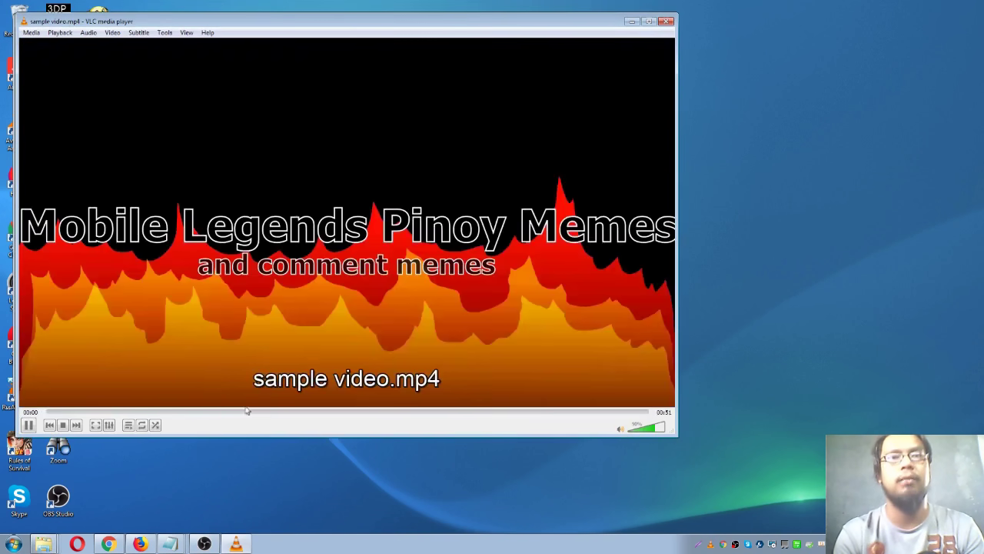
{"action": "left_click", "coordinate": [163, 413]}
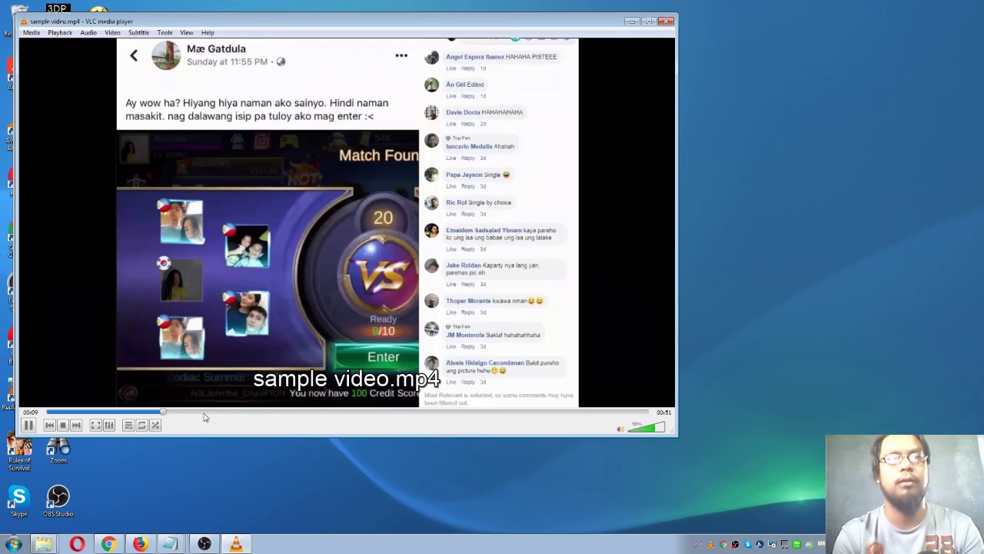
{"action": "left_click", "coordinate": [222, 413]}
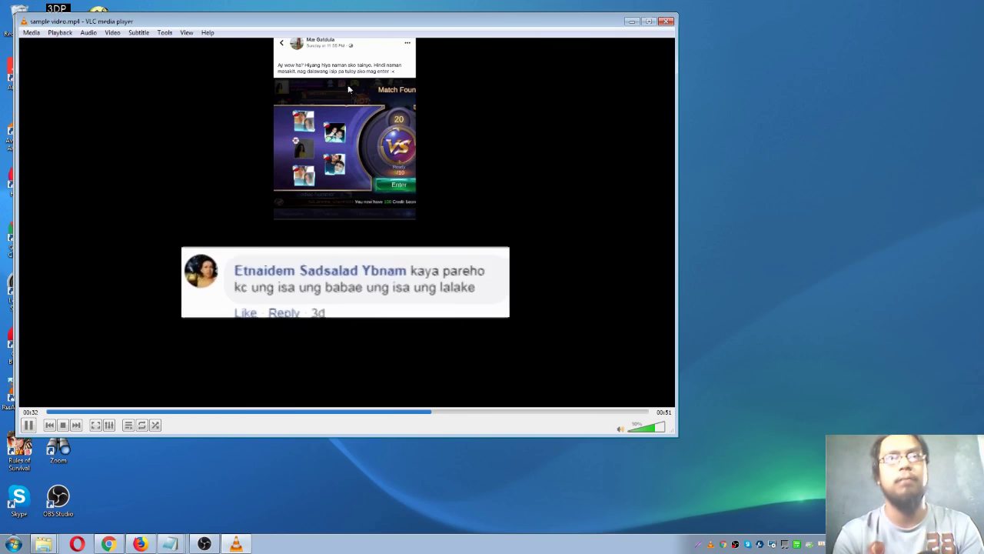
Step: Stop the video's playback and close both VLC media player and the folder window
{"action": "left_click", "coordinate": [63, 424]}
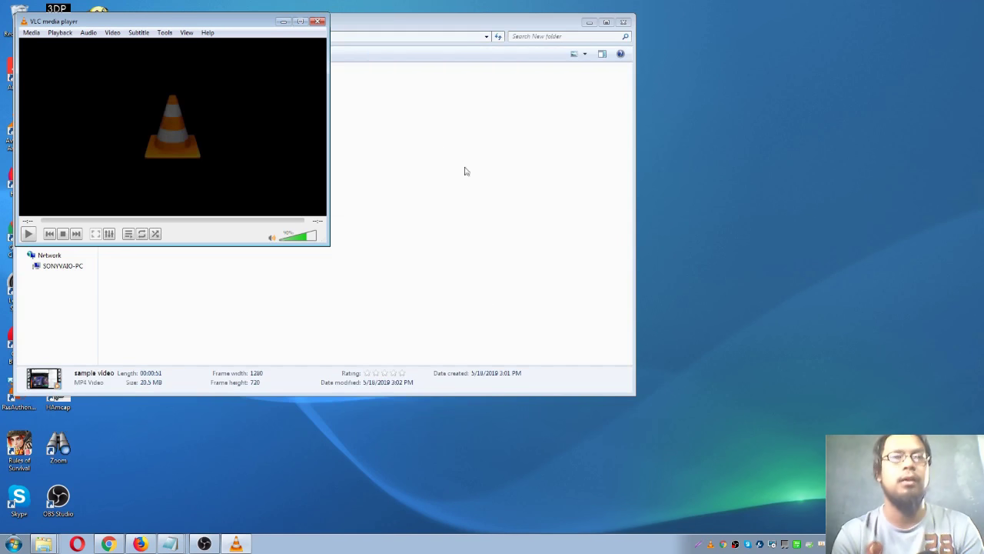
{"action": "left_click", "coordinate": [319, 23]}
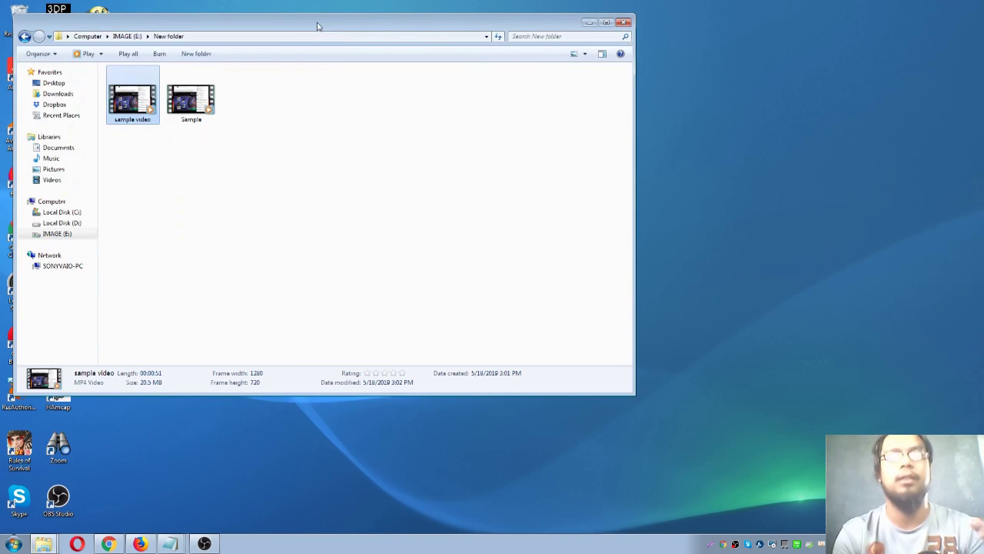
{"action": "left_click", "coordinate": [625, 21]}
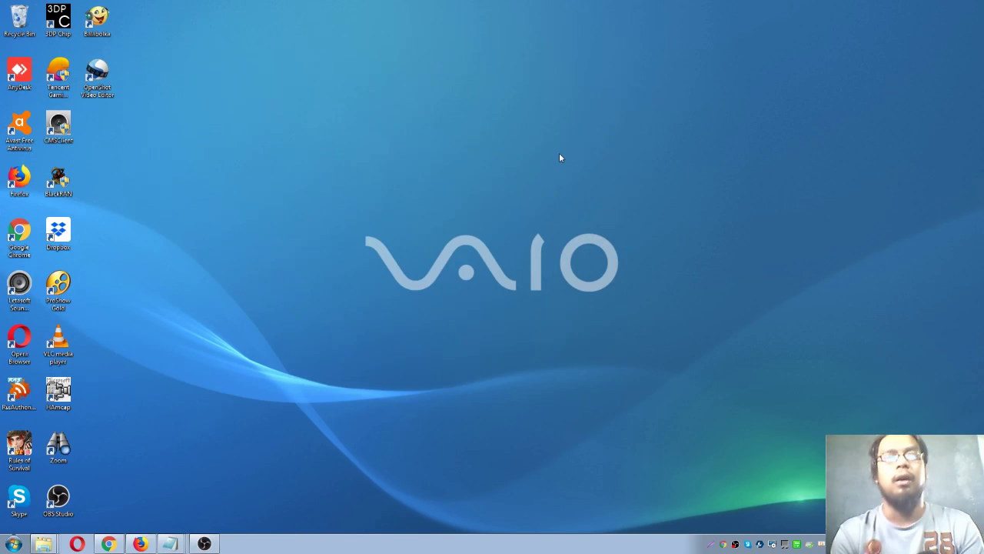